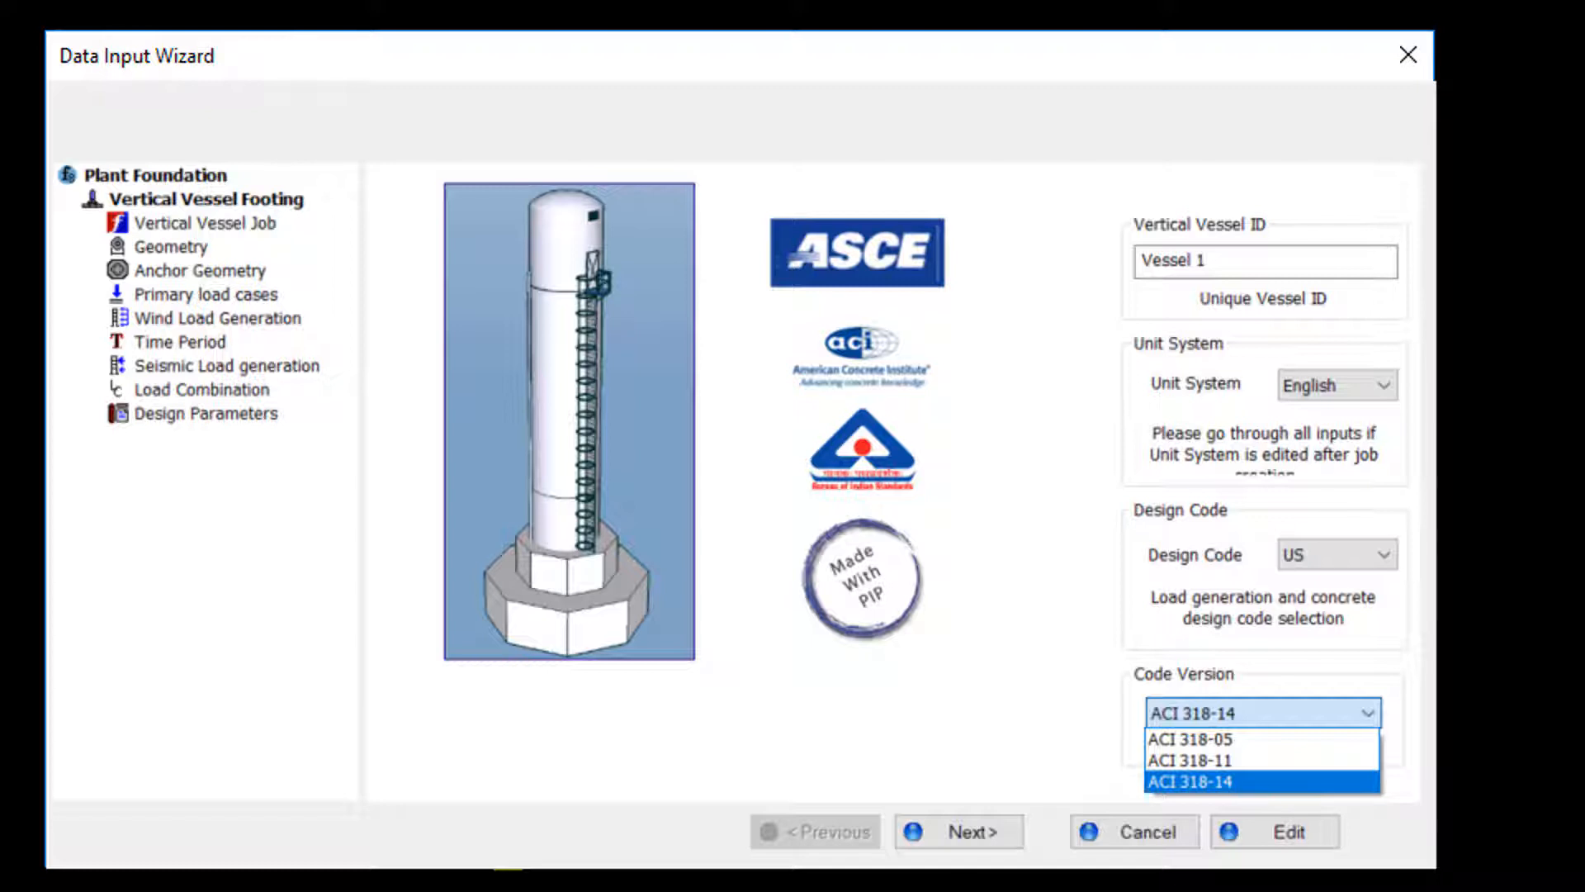
Set the vertical vessel's code version to ACI 318-14 and go through its geometry, anchor bolt and primary load inputs
click(1239, 781)
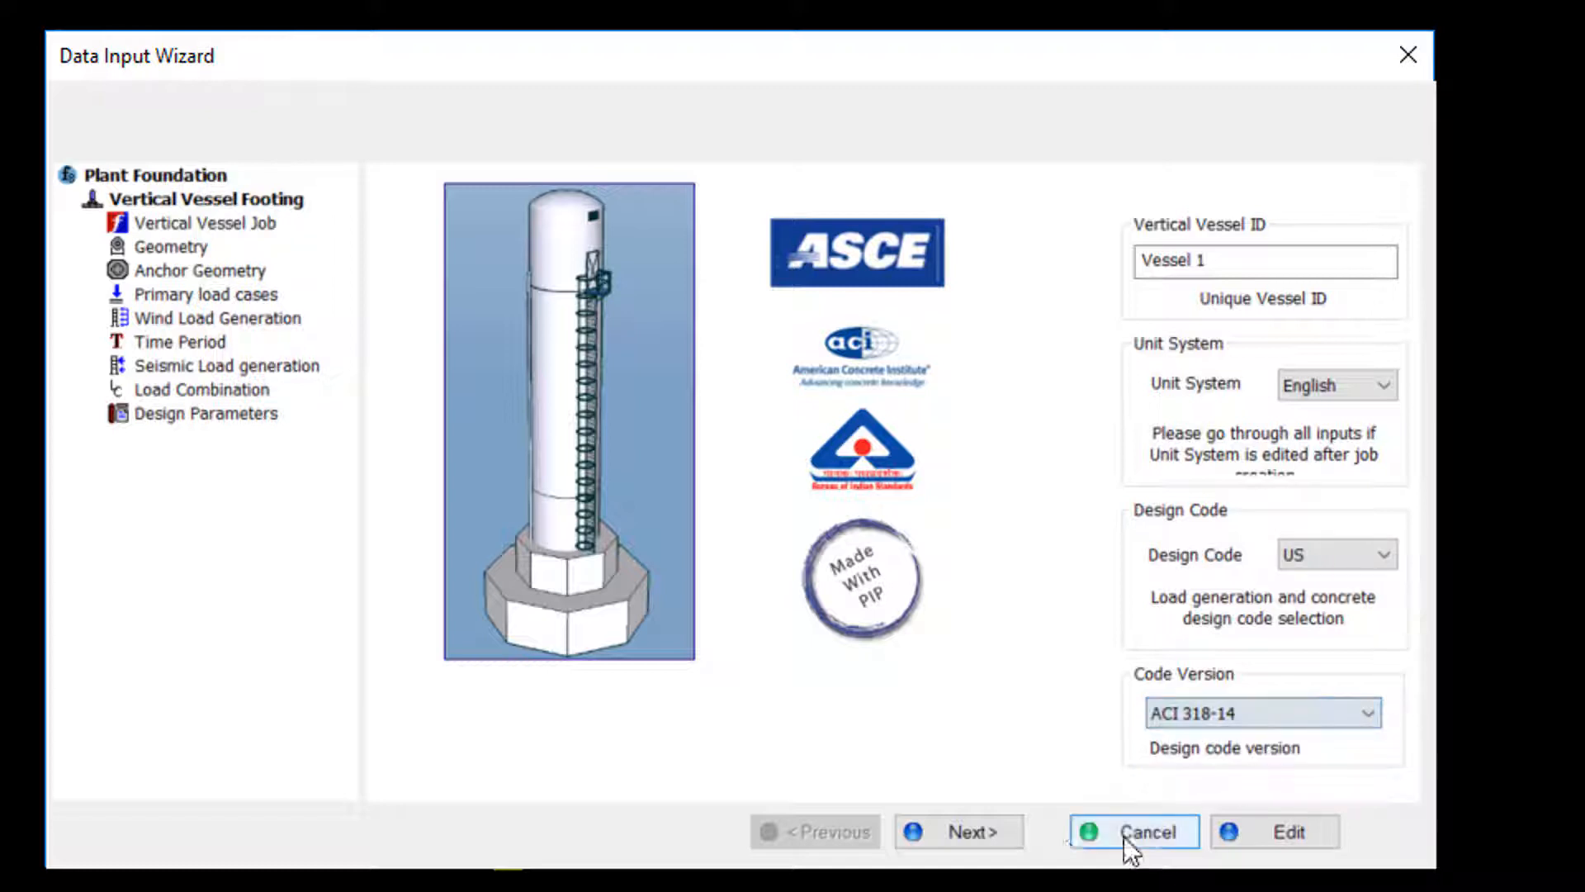
click(983, 836)
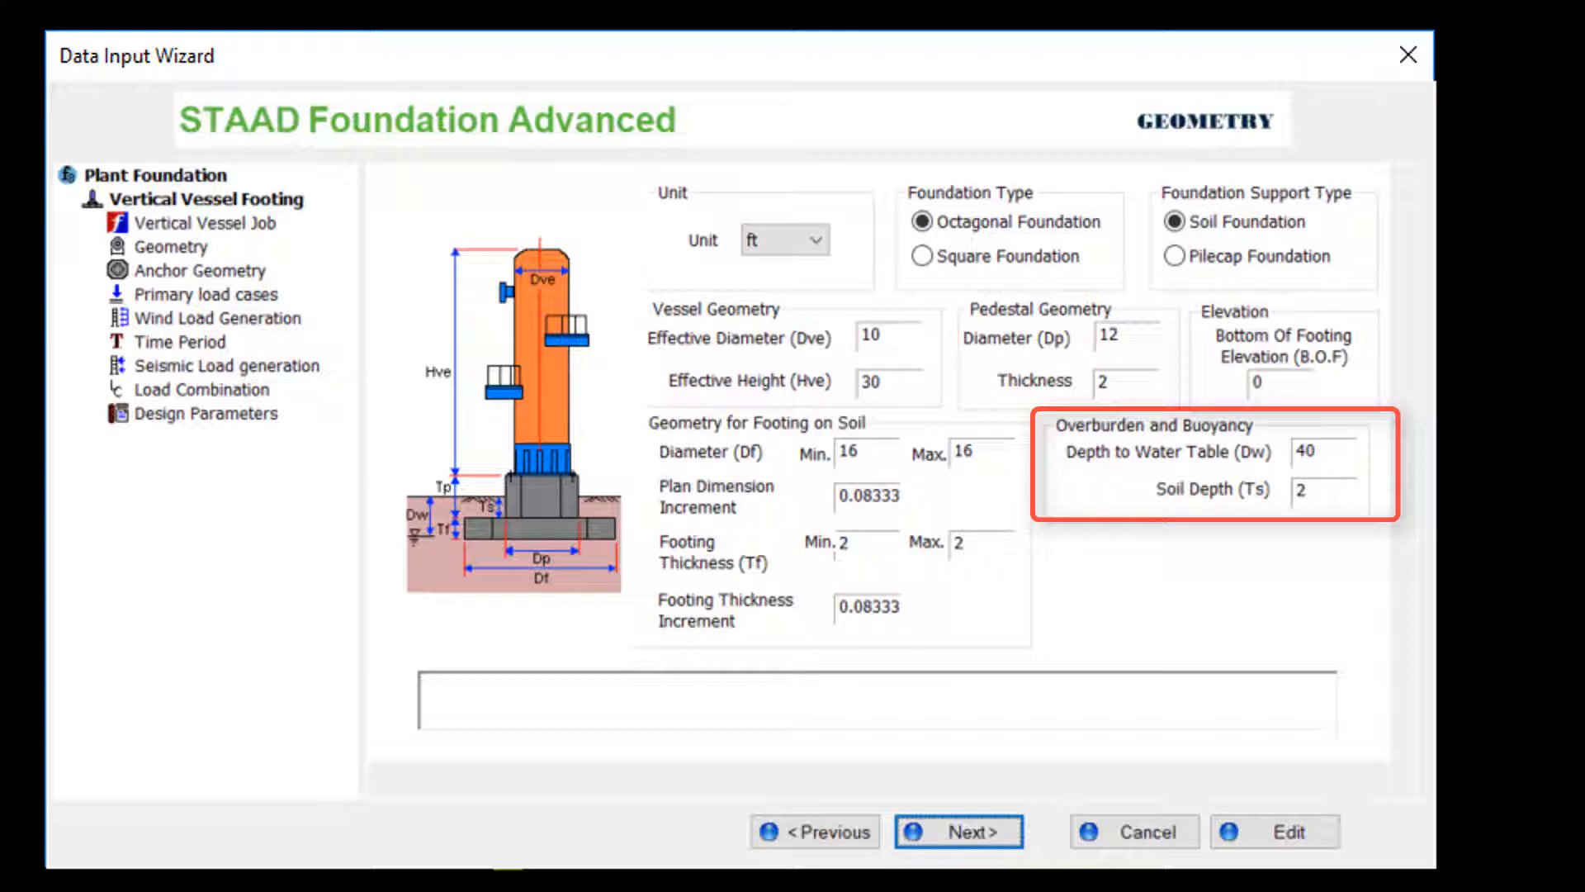
click(974, 842)
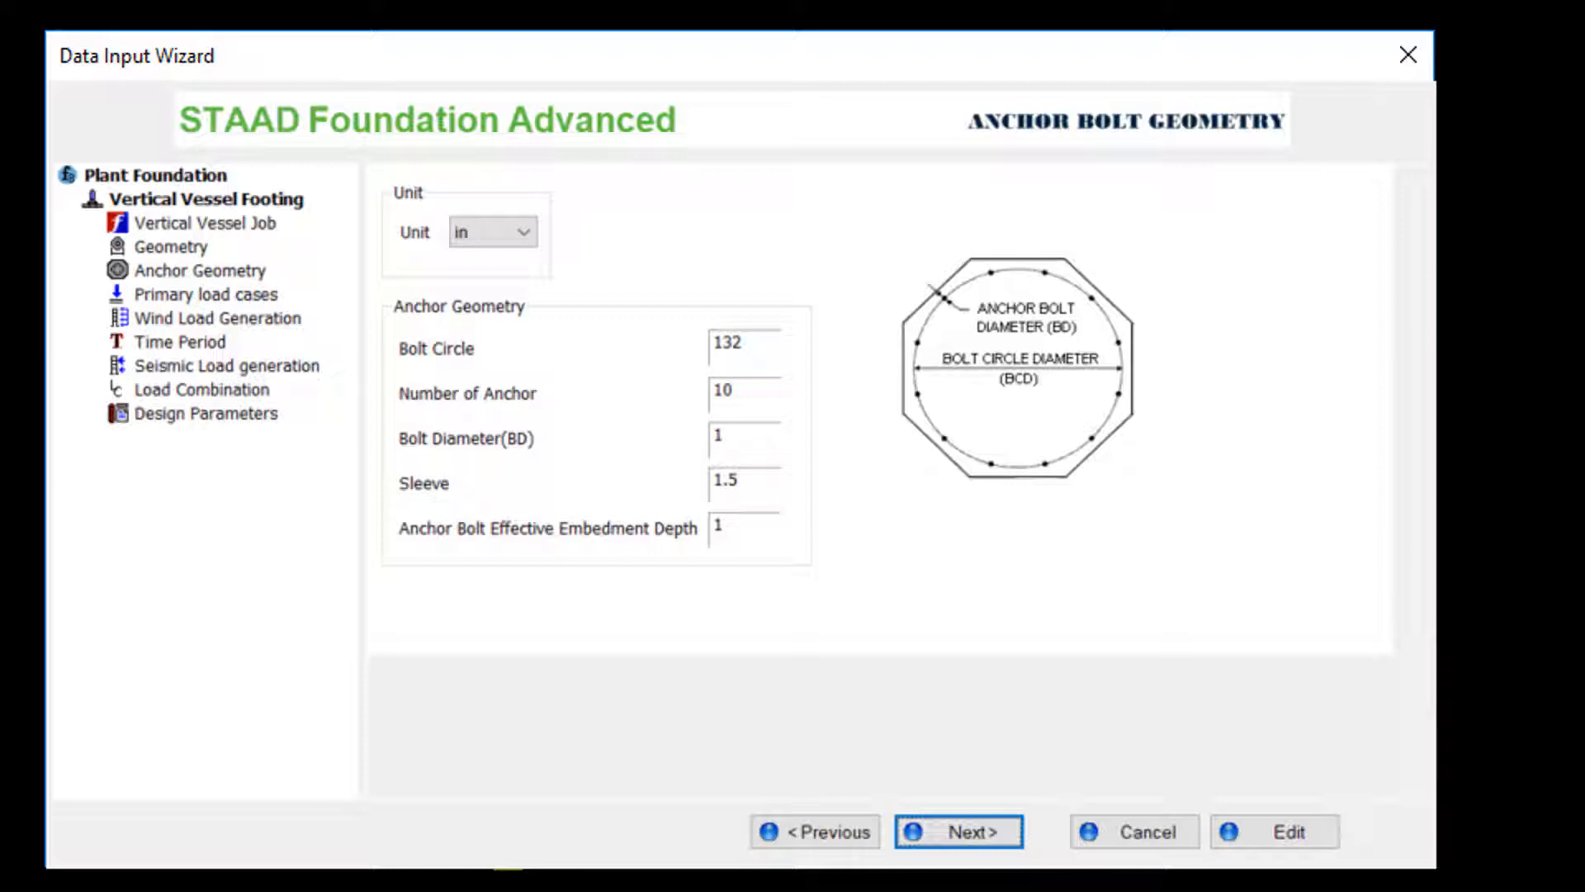
click(973, 834)
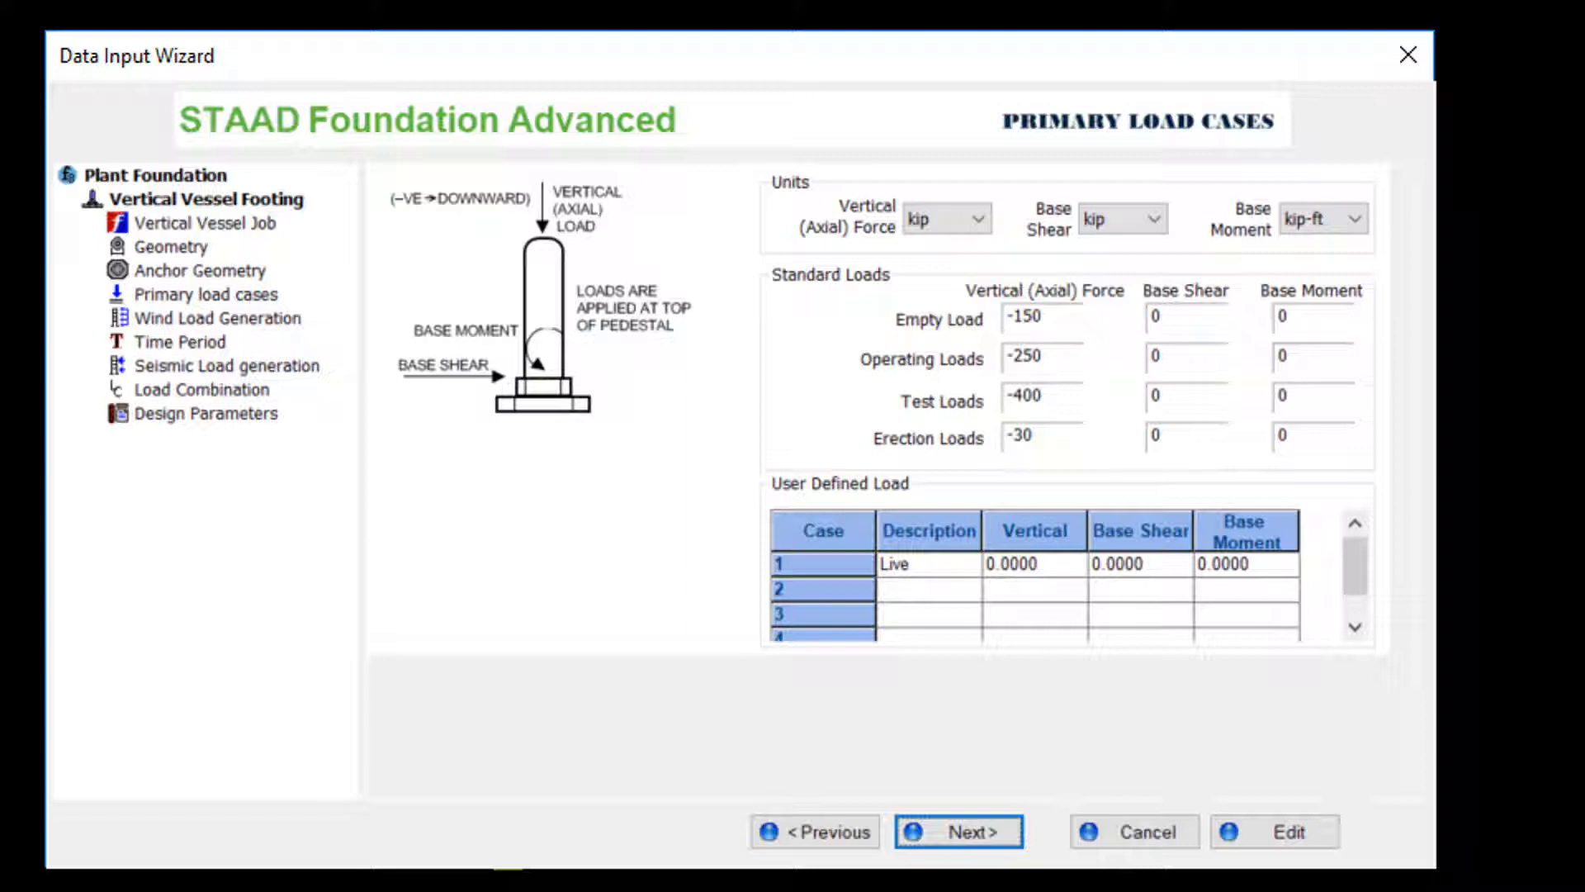
click(973, 834)
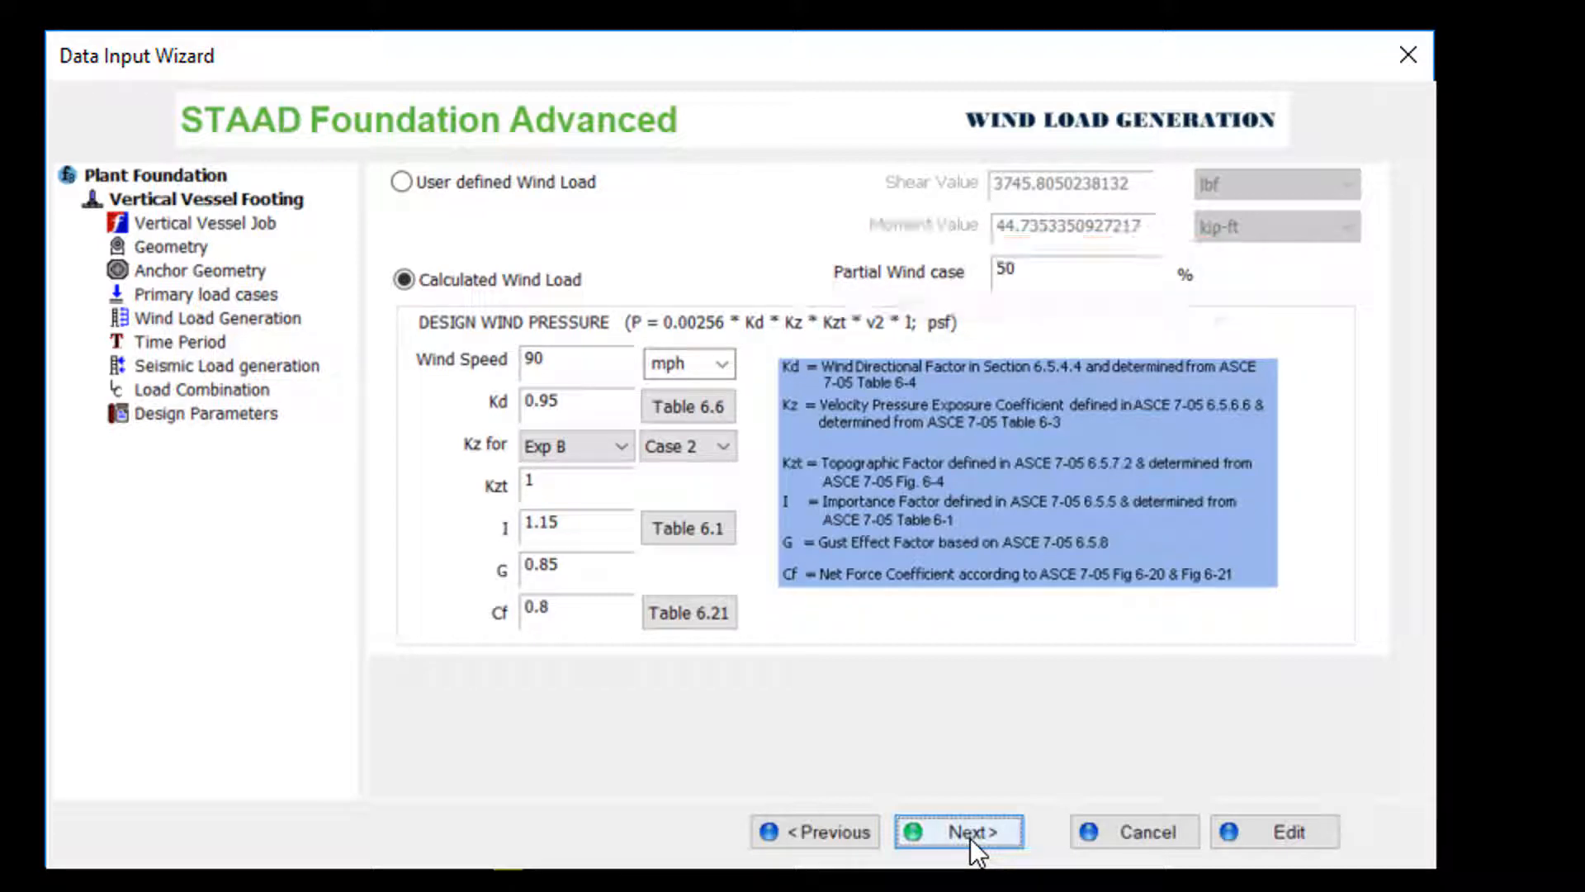
Review the vertical vessel's time period, seismic load, load combination and design parameter inputs
click(970, 834)
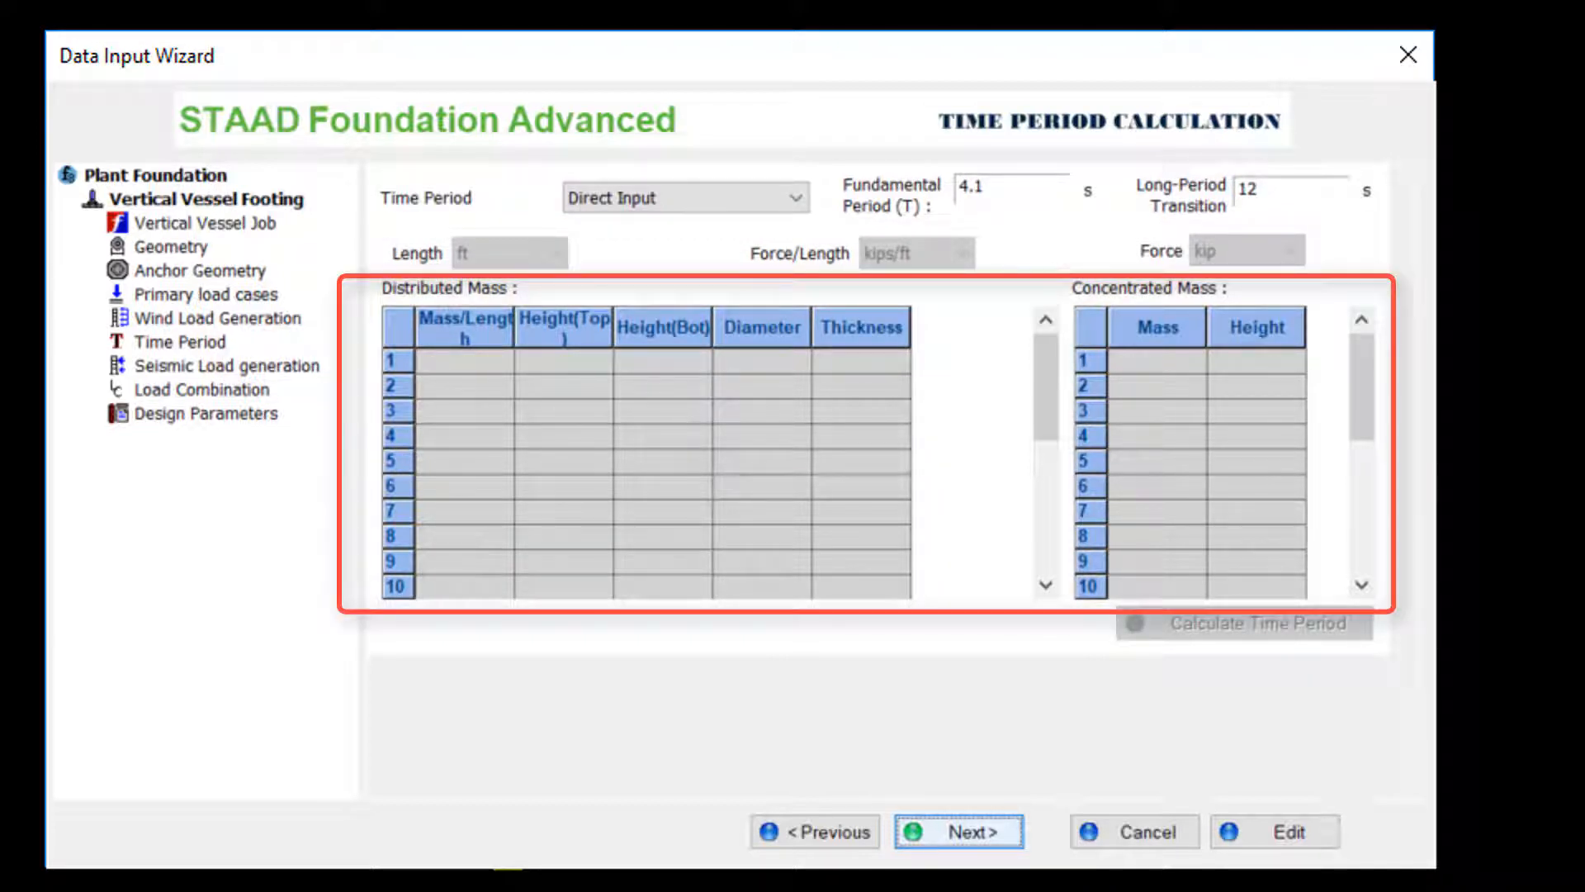
click(971, 836)
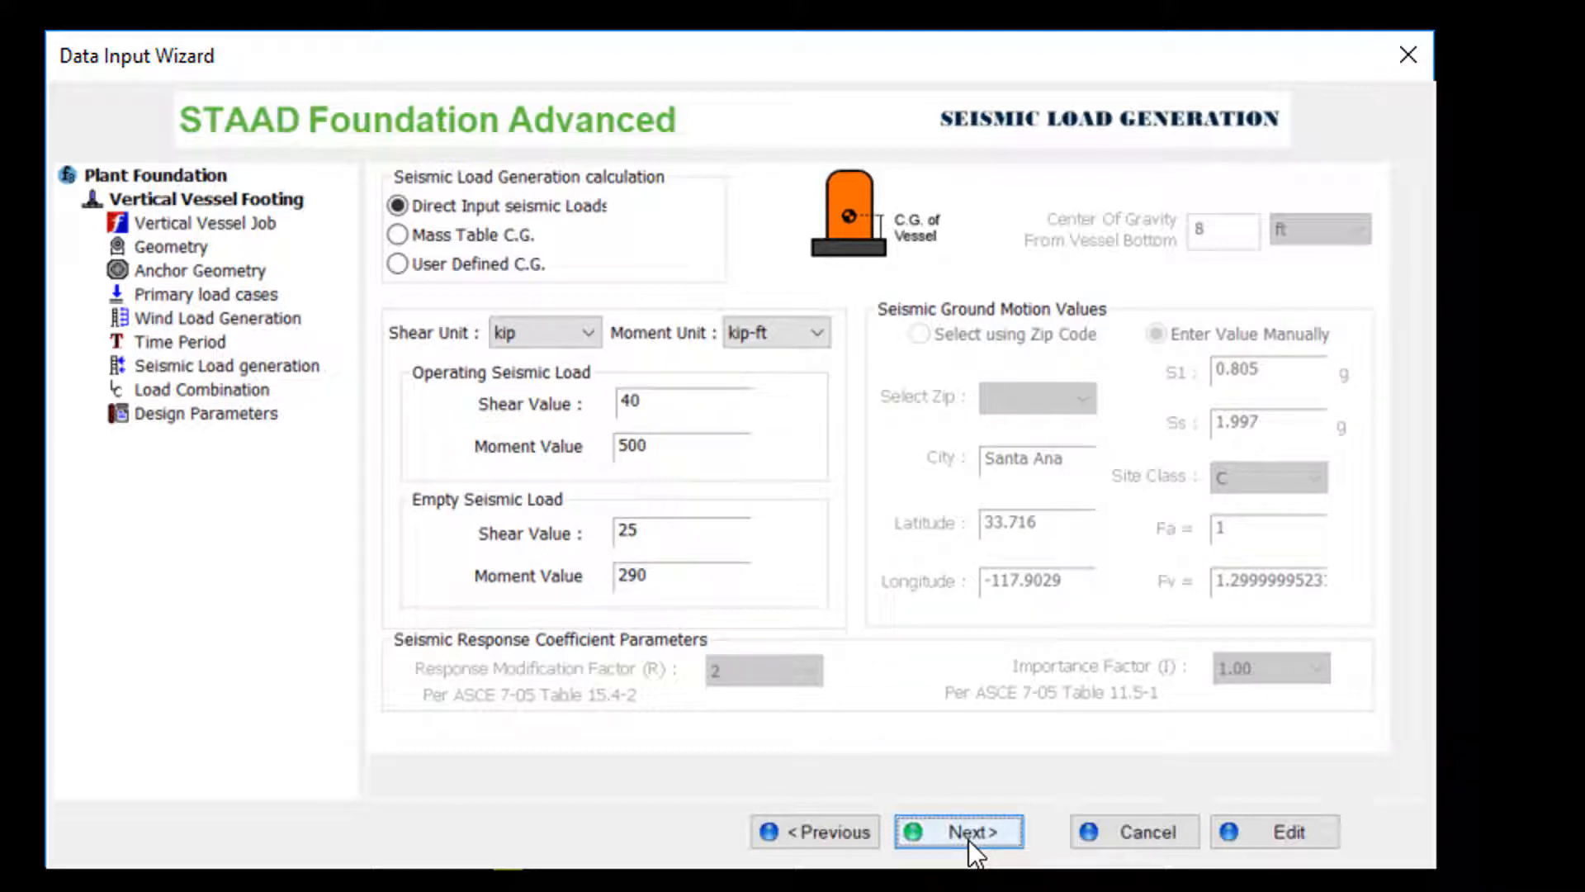
click(971, 835)
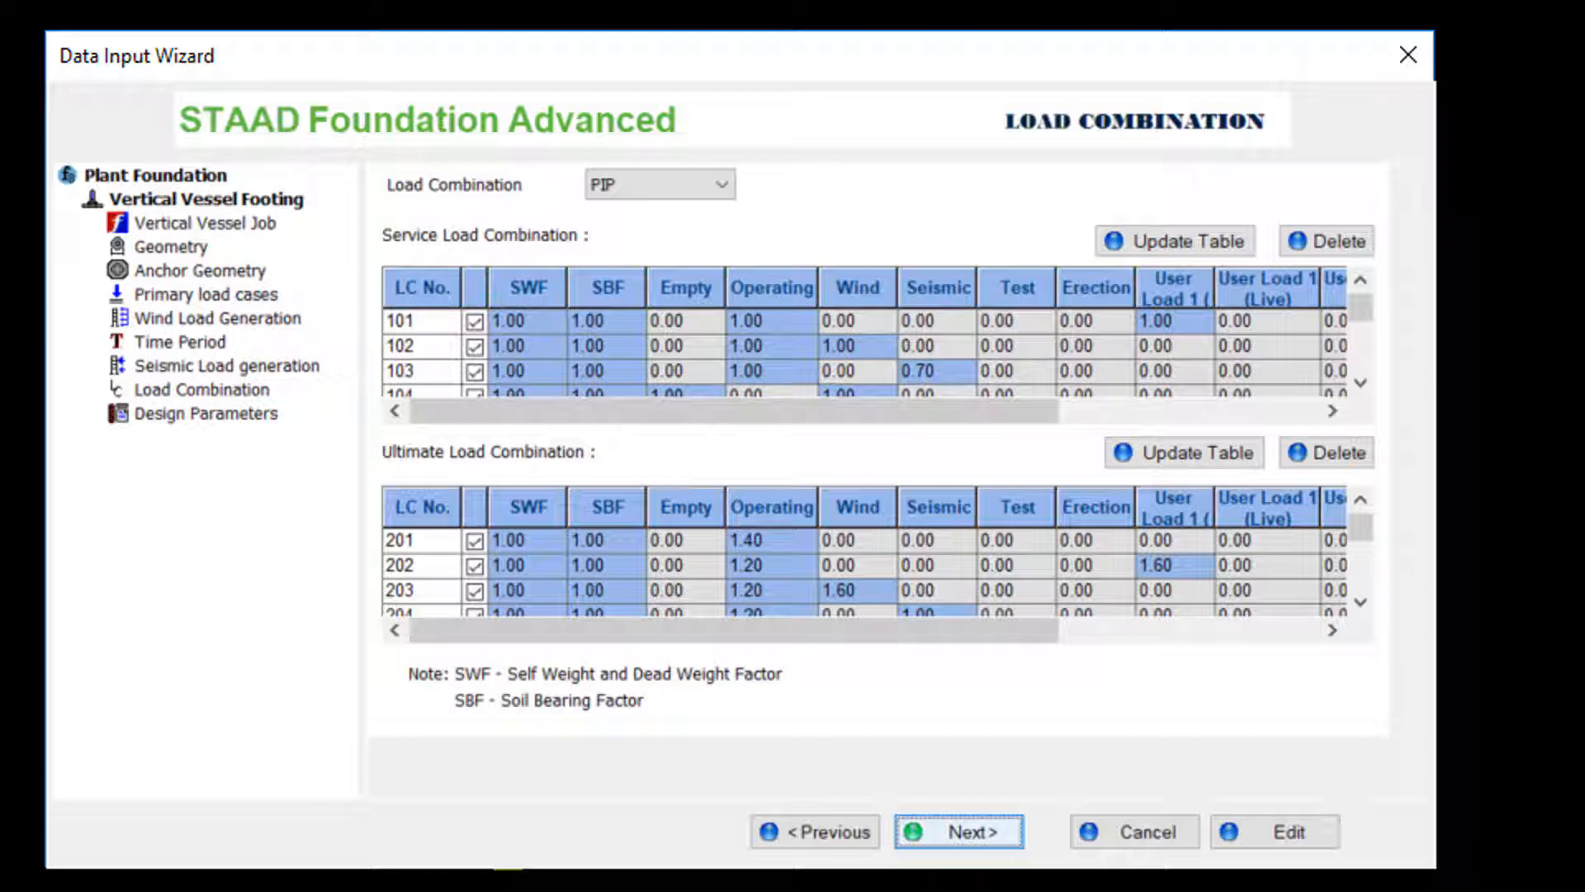
click(983, 830)
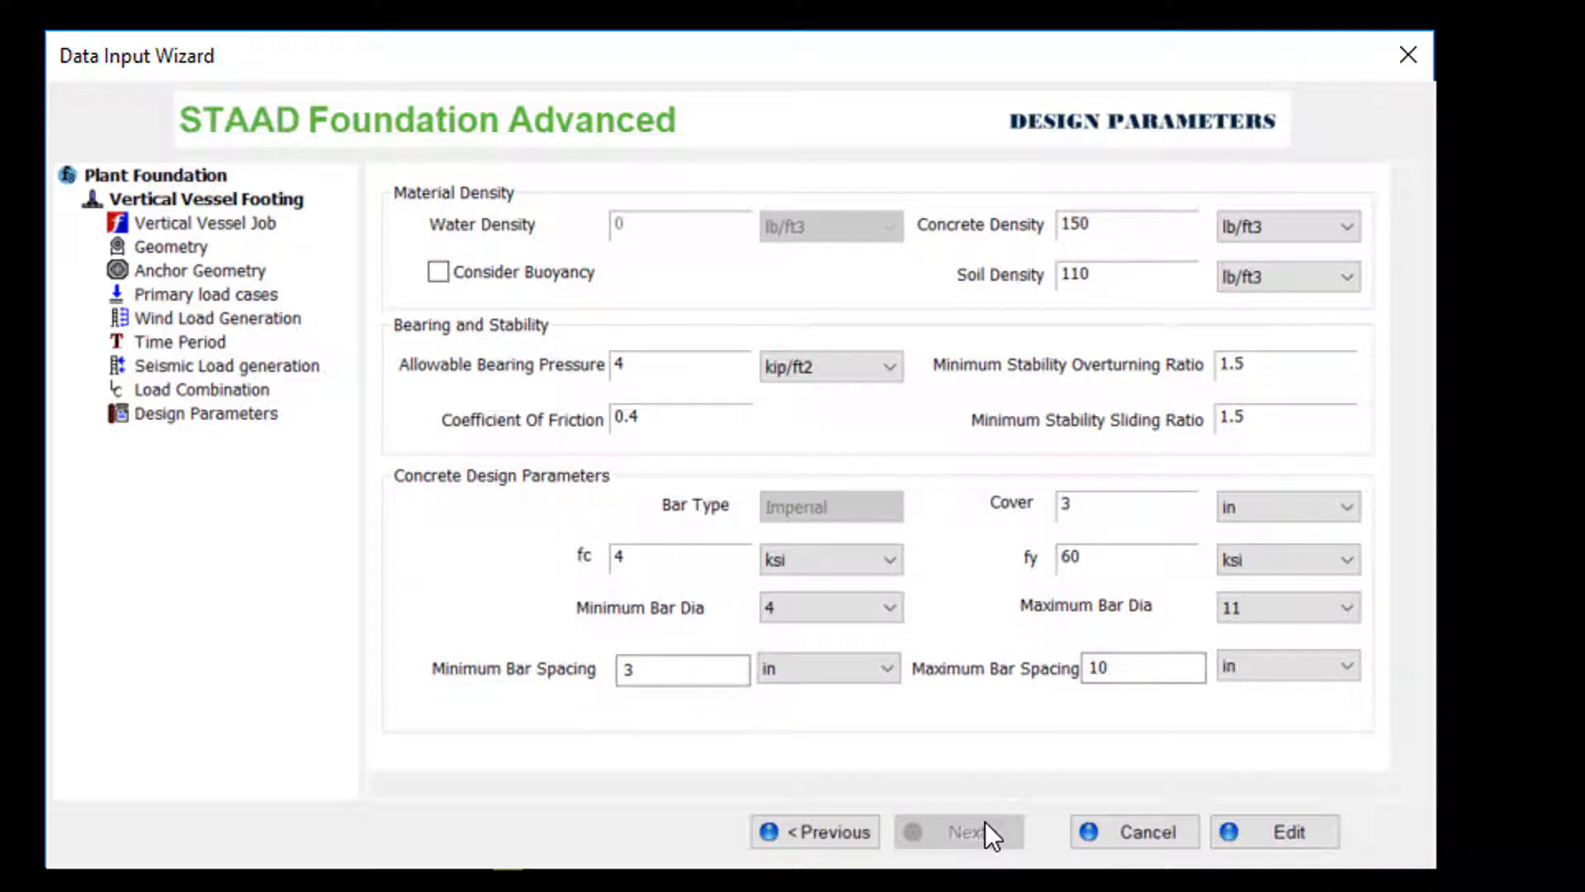
Apply the vertical vessel job inputs and run the analysis and design of its footing
click(1278, 842)
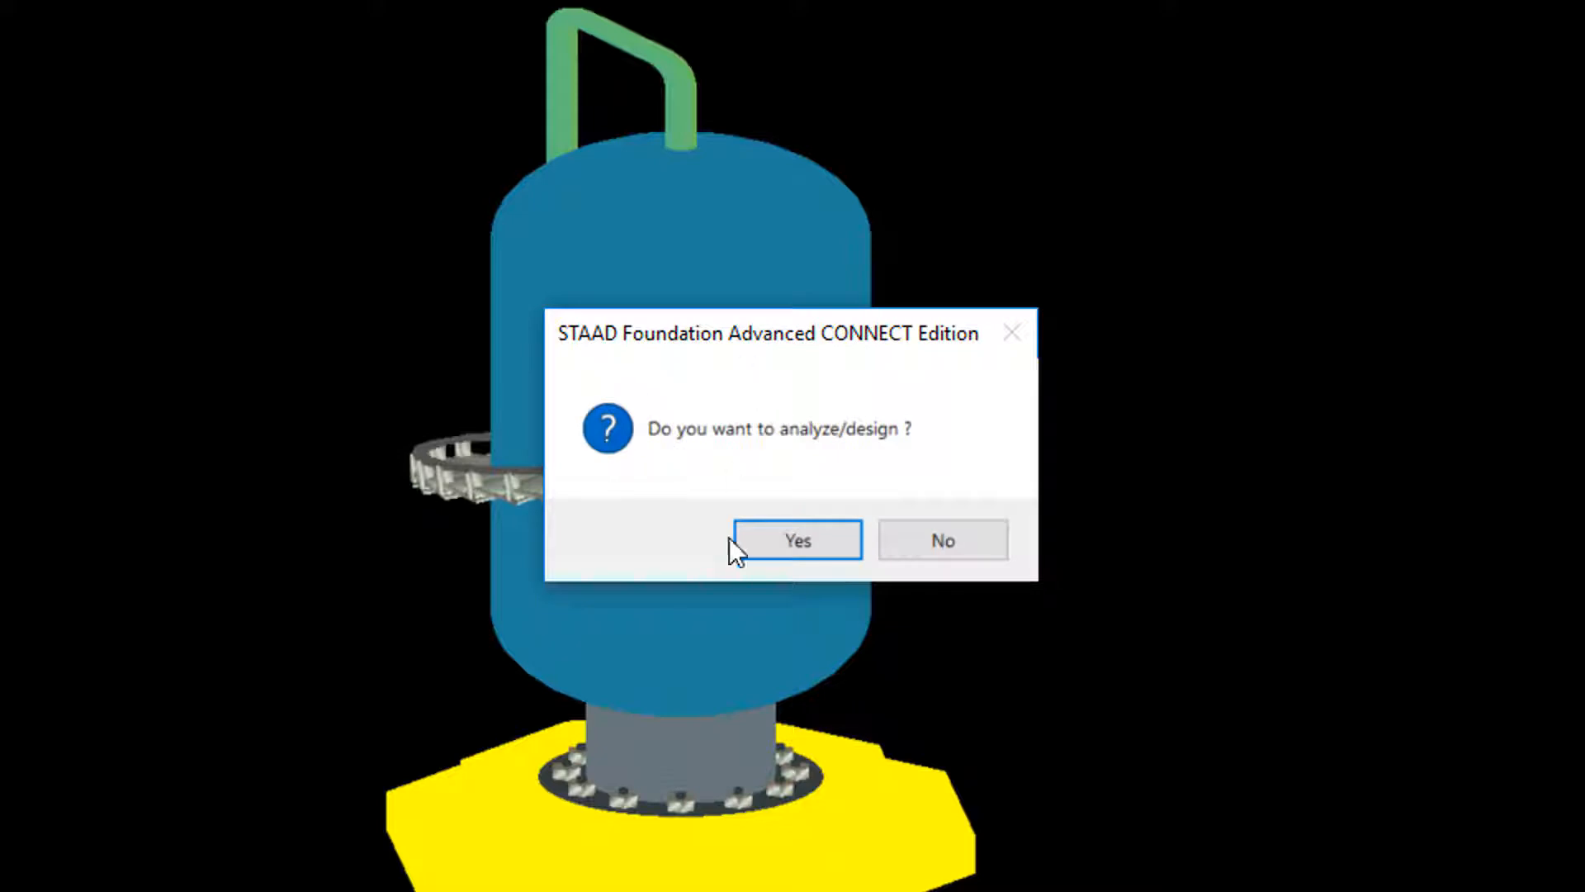
click(782, 538)
key(shift+Tab)
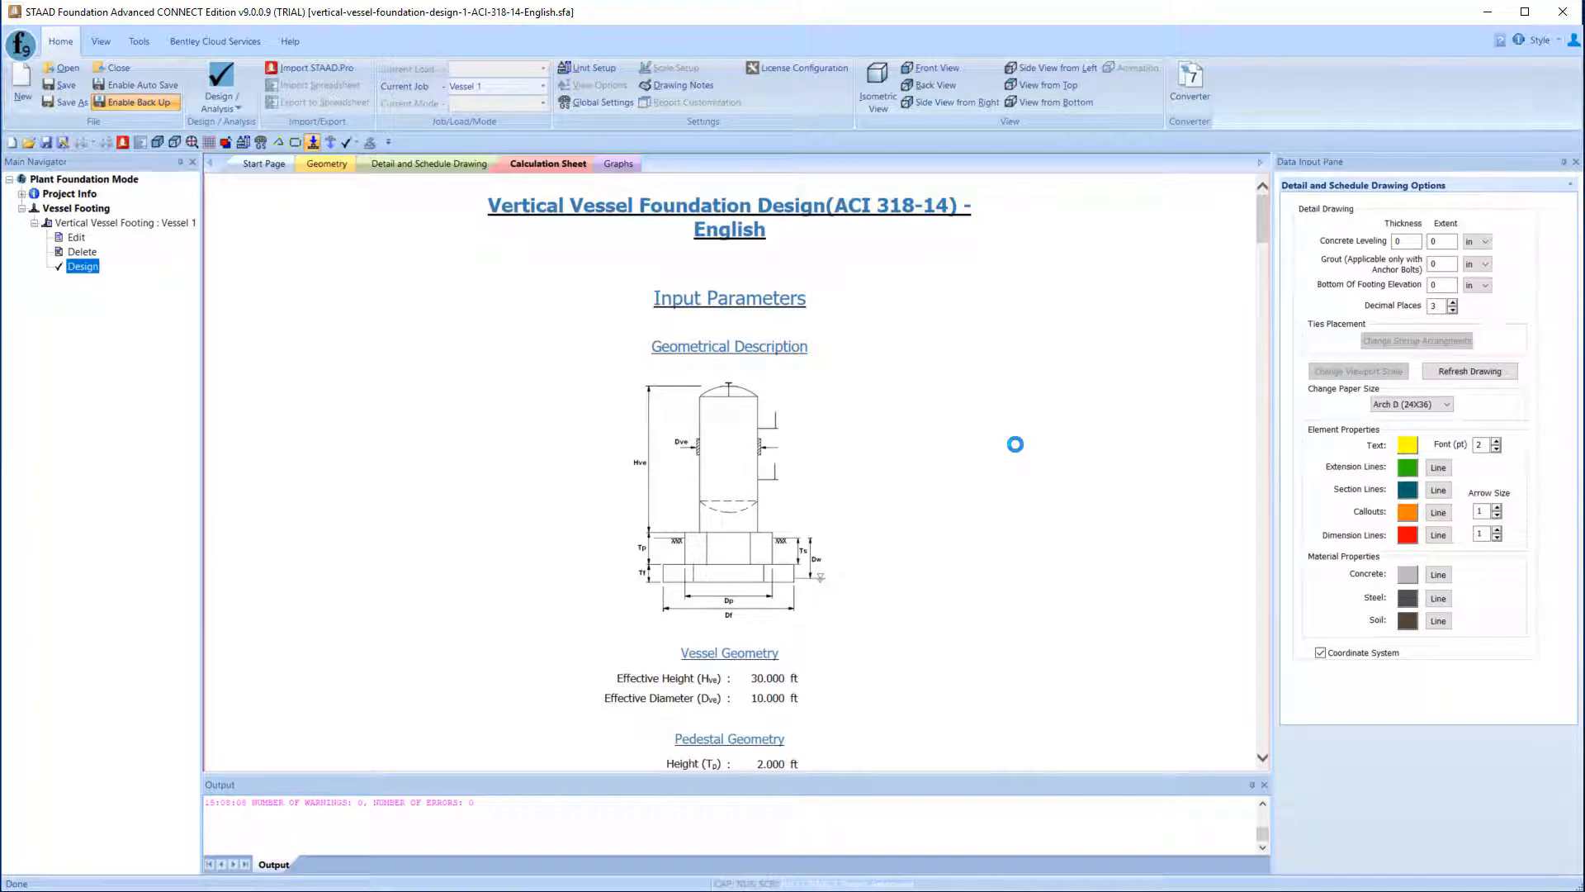
Examine the vessel calculation sheet's input parameters, wind and seismic loads, and load combination tables
scroll(1016, 444, down, 8)
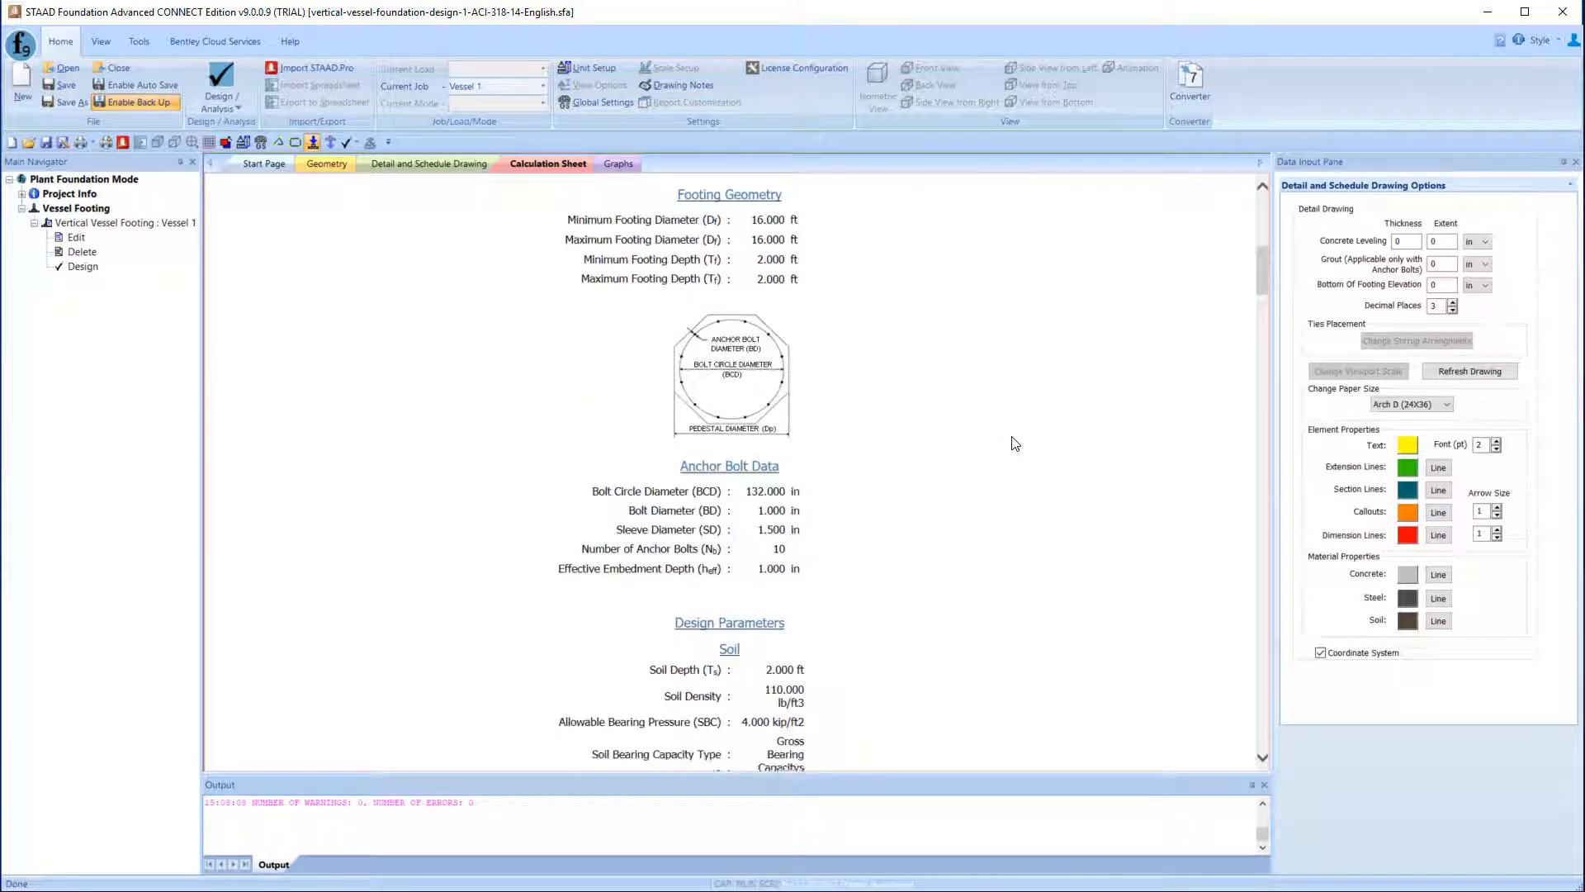
scroll(1015, 444, down, 2)
scroll(1016, 444, down, 4)
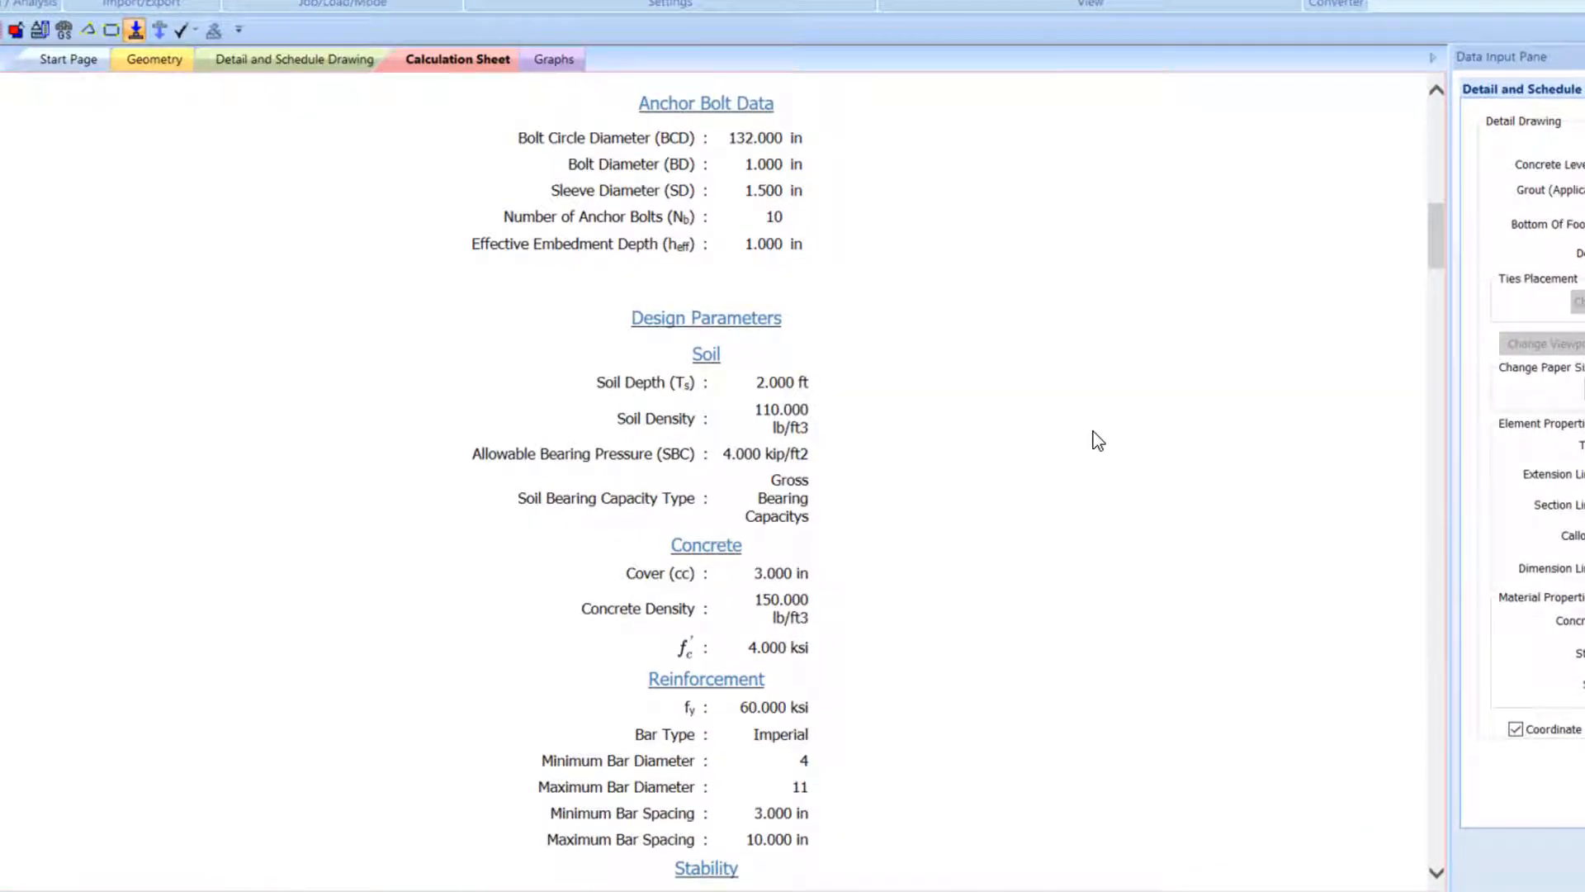
scroll(1016, 441, down, 5)
scroll(1097, 440, down, 15)
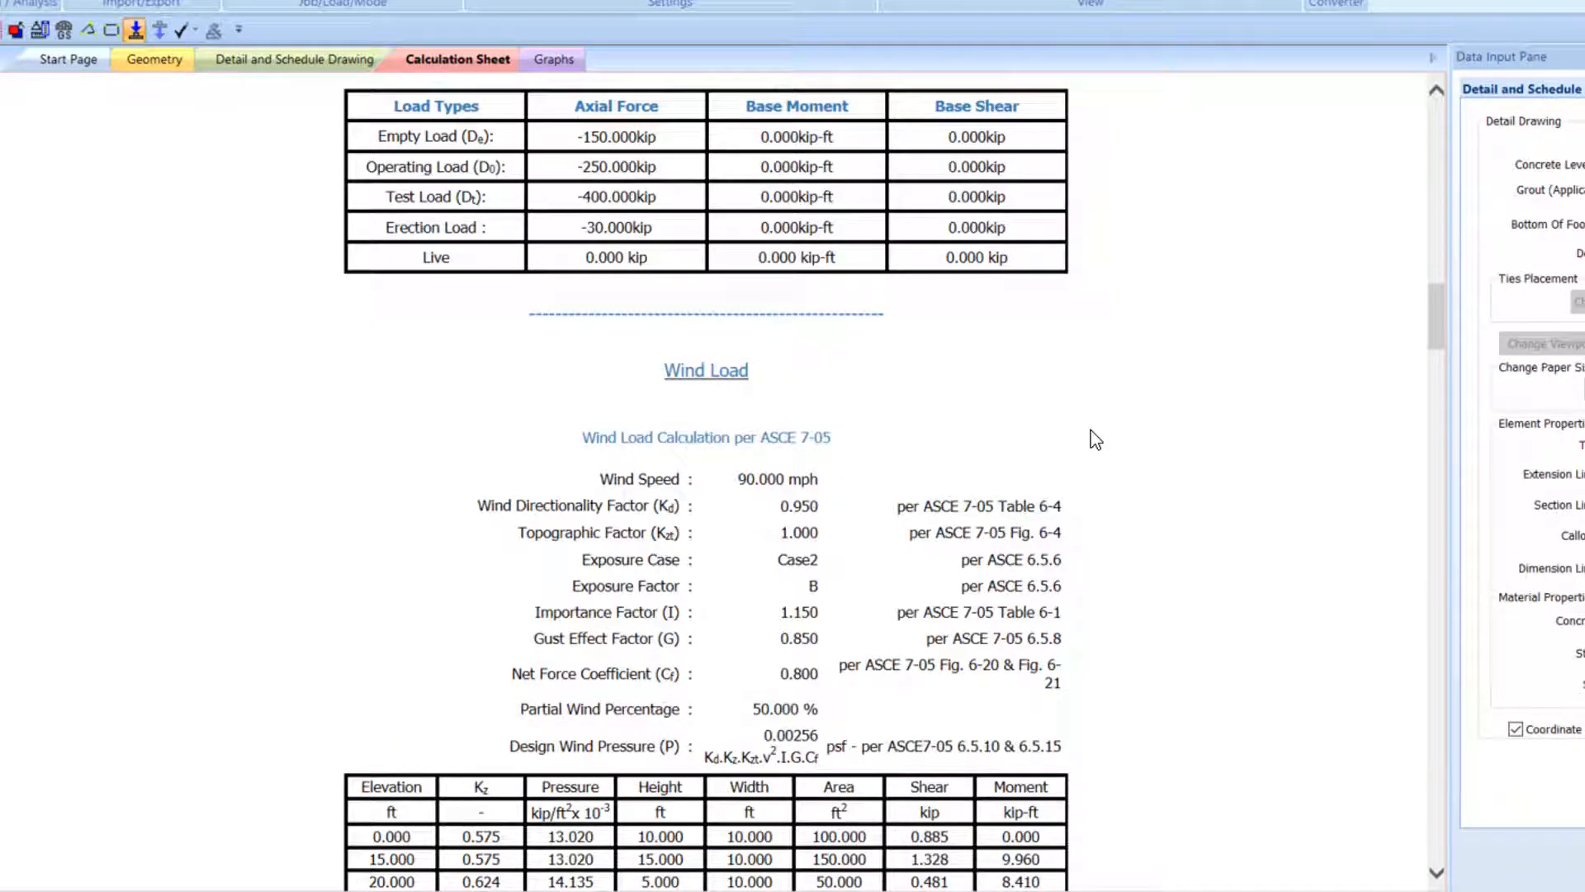
scroll(1096, 439, down, 12)
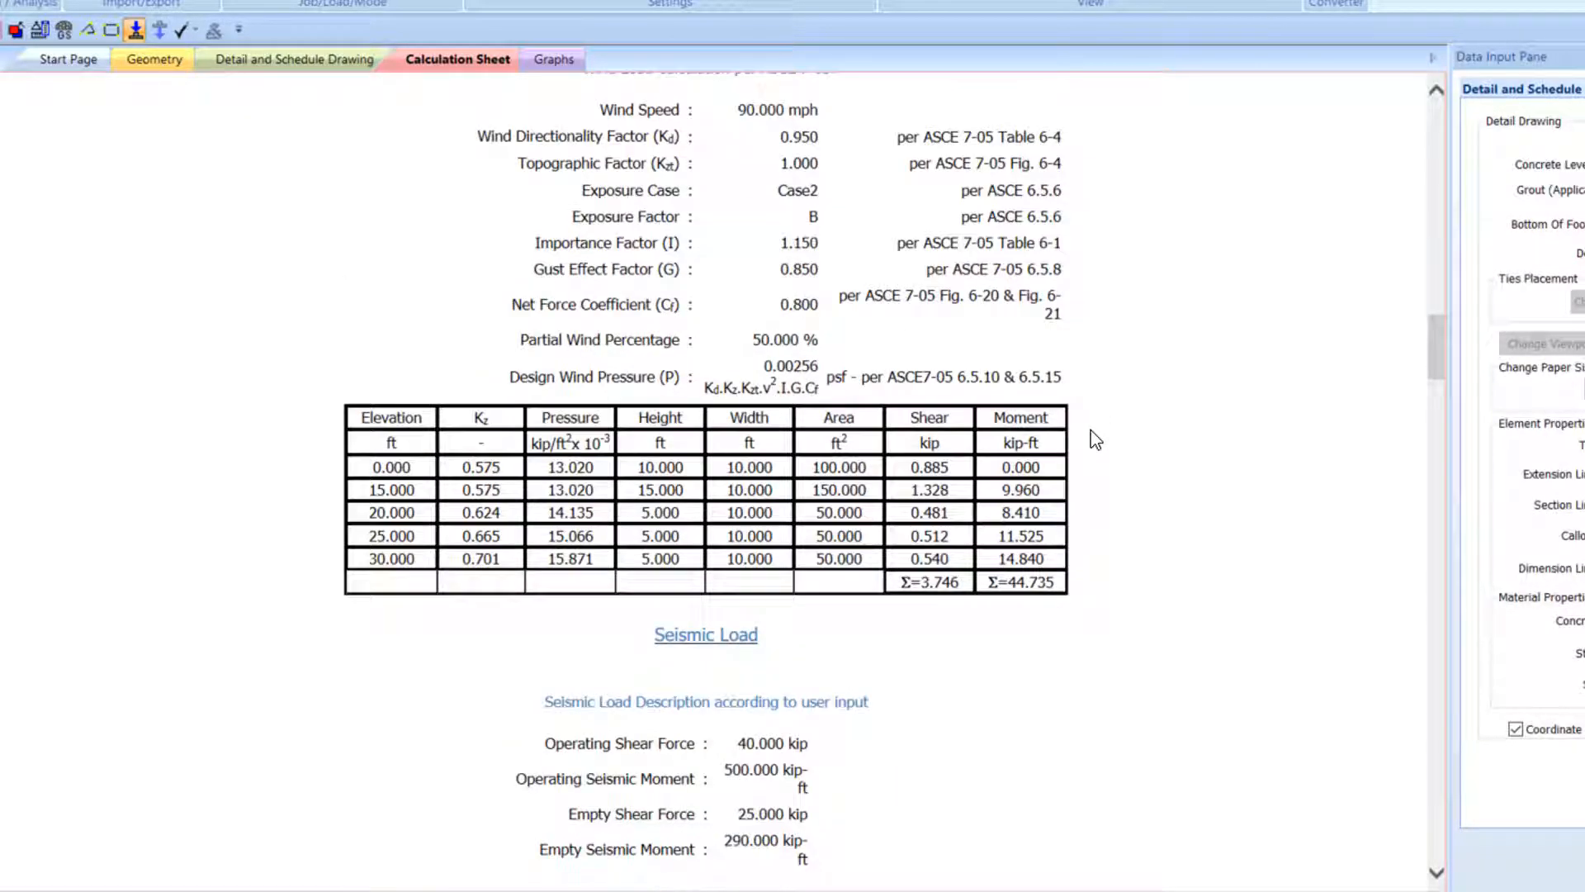
scroll(1096, 440, down, 16)
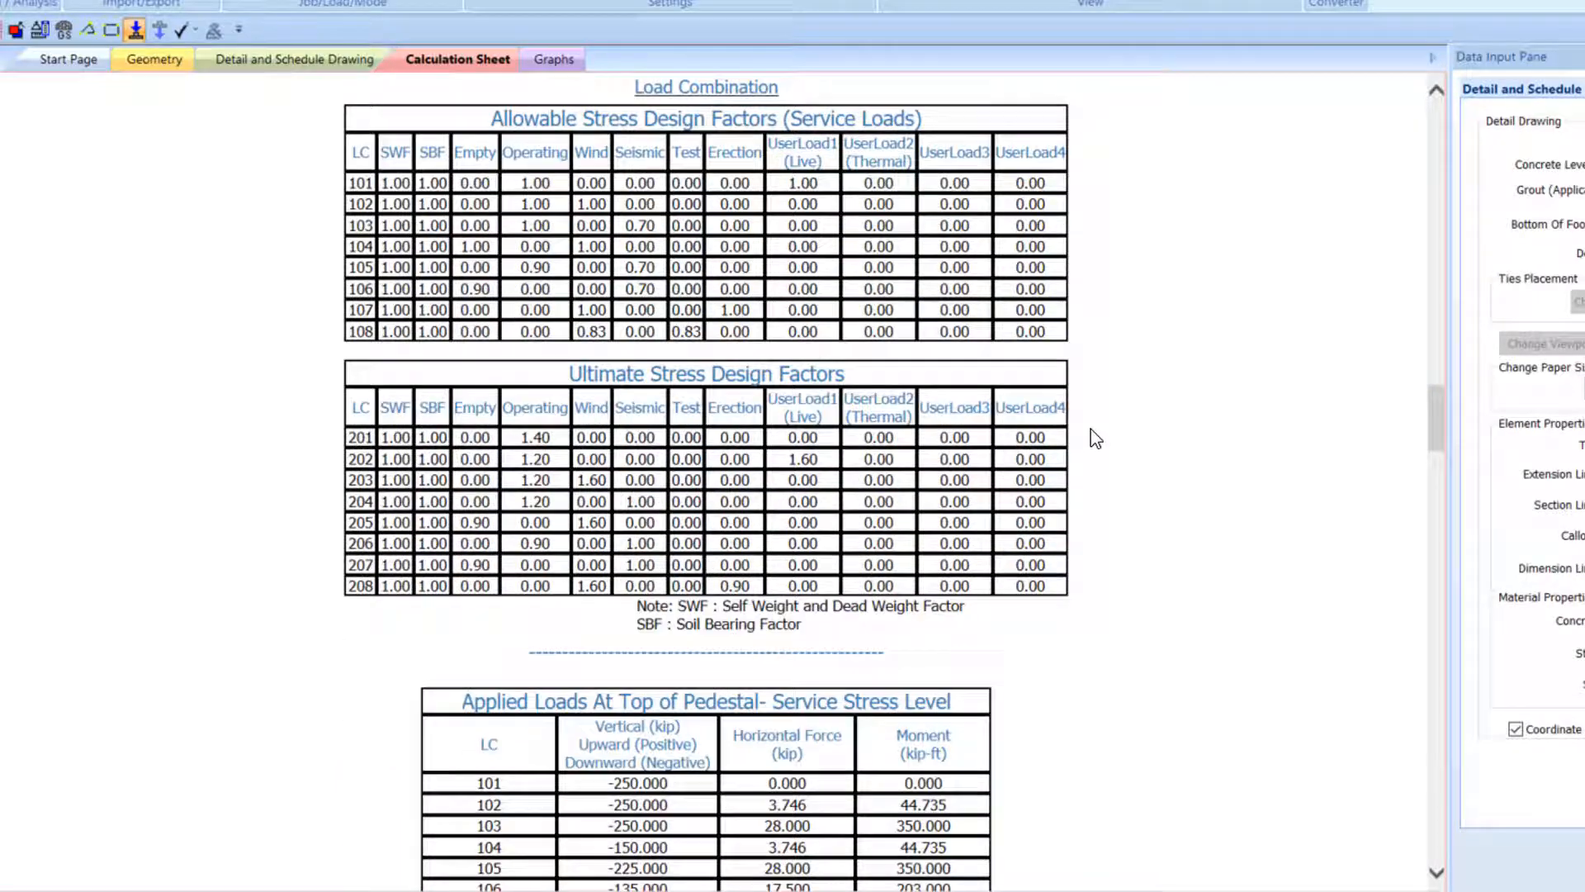
Examine the vessel's pedestal design, stability, soil bearing and shear checks, and open the footing's detail drawing
scroll(1096, 439, down, 20)
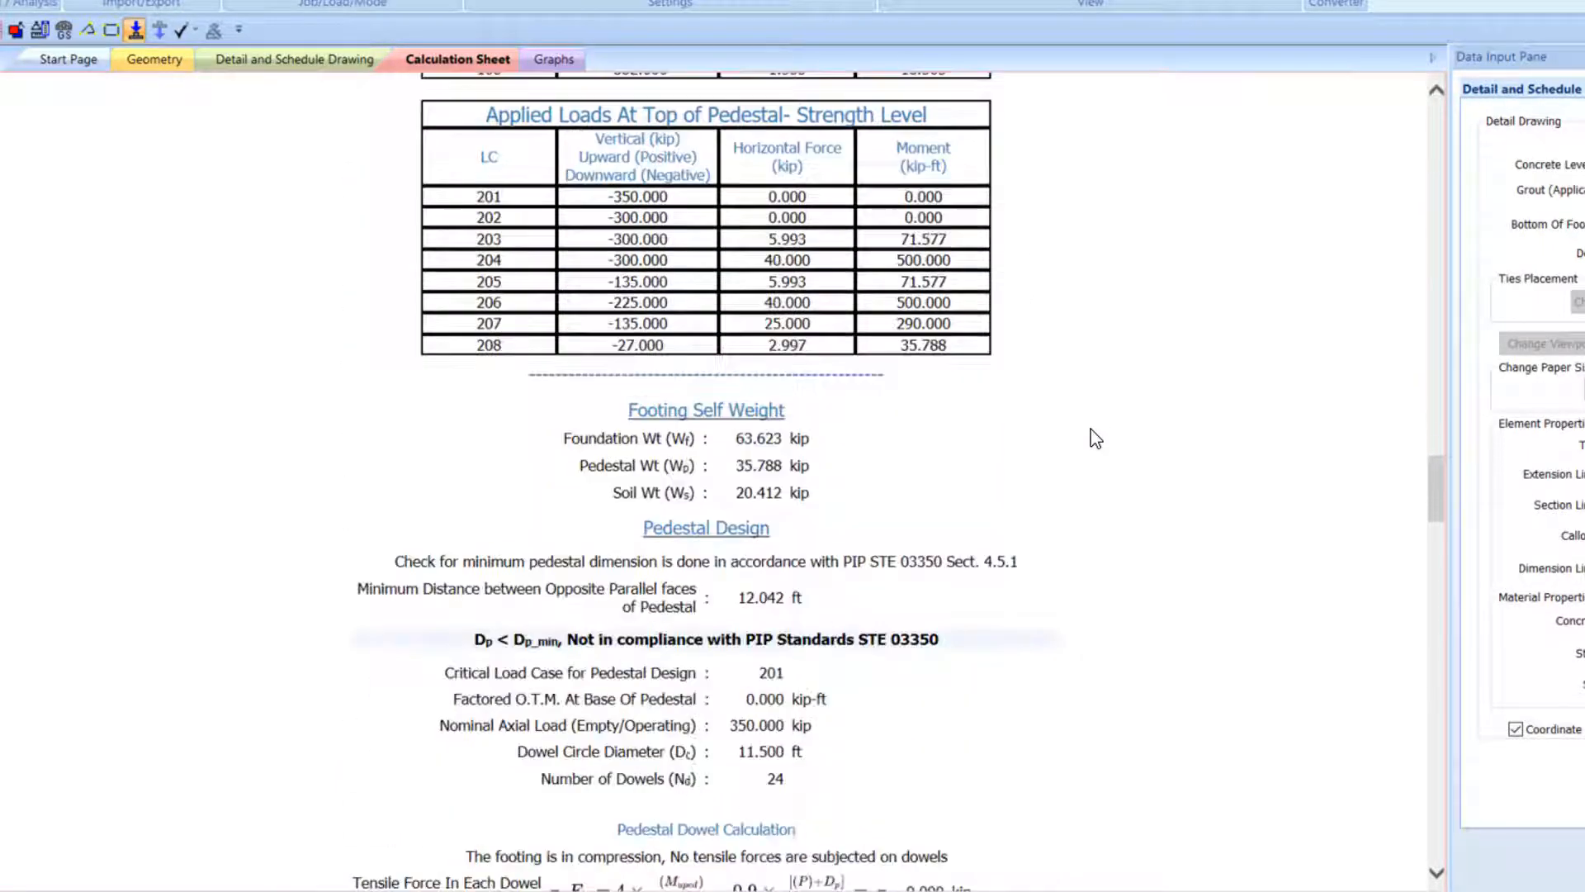
scroll(1091, 429, down, 19)
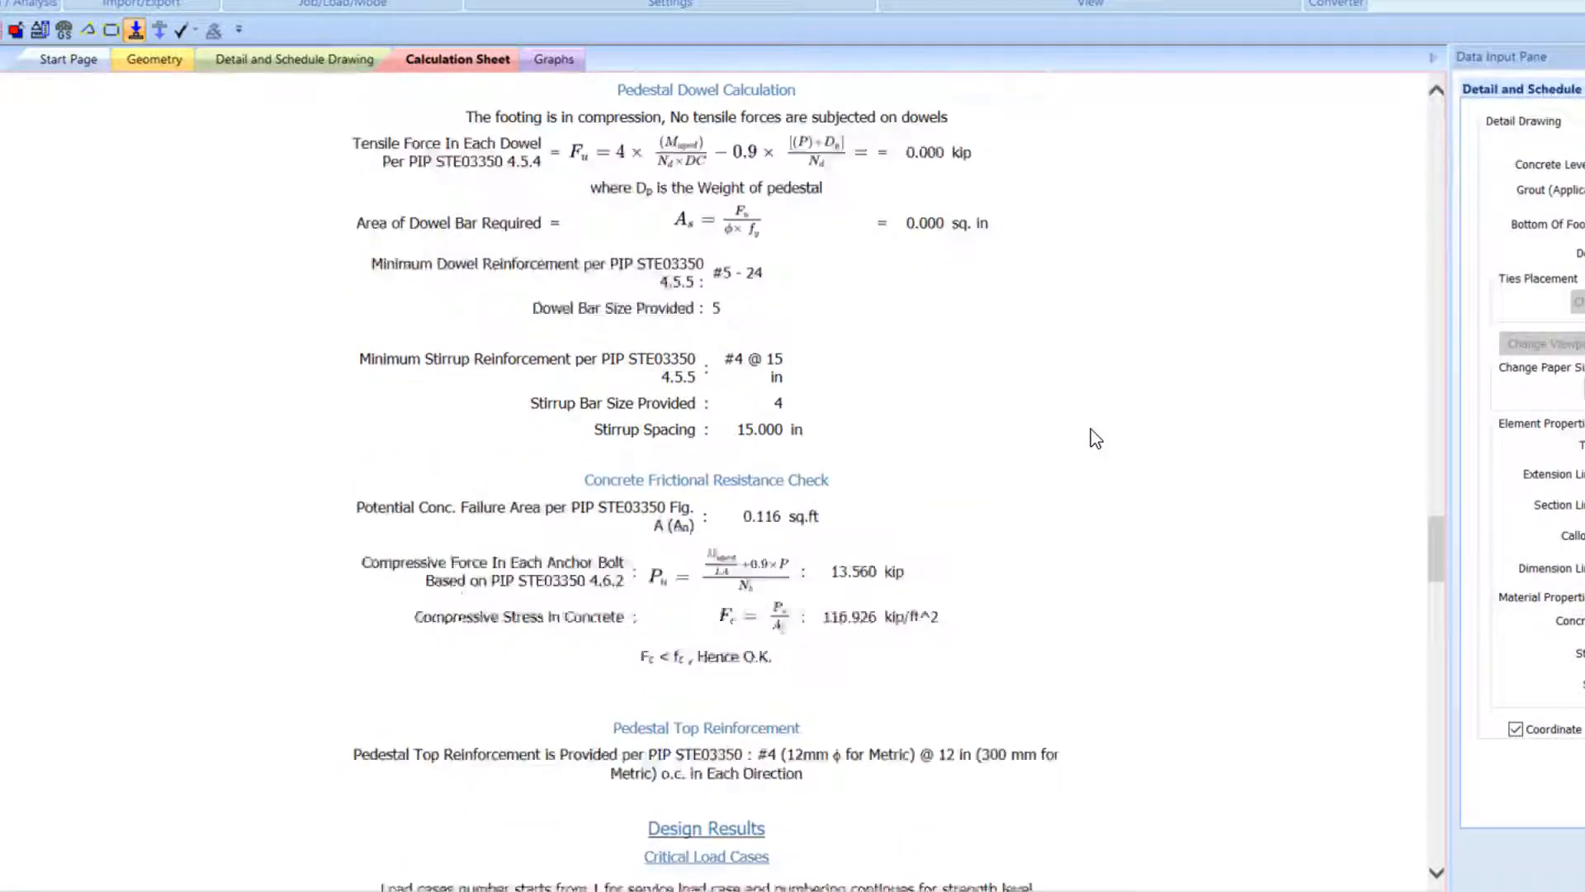
scroll(1092, 429, down, 14)
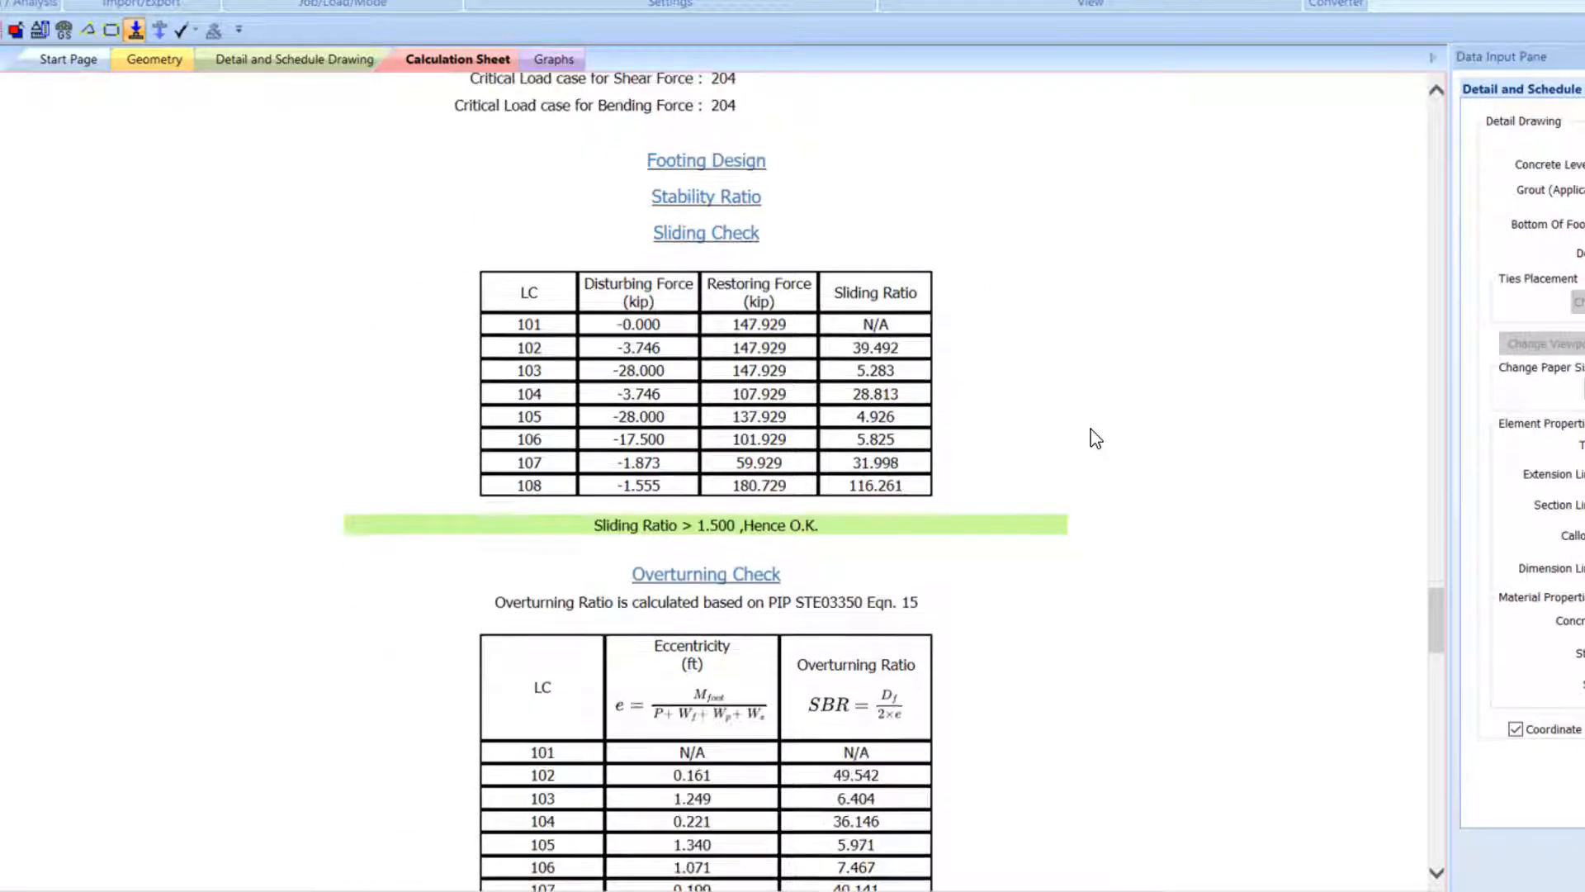
scroll(1091, 428, down, 15)
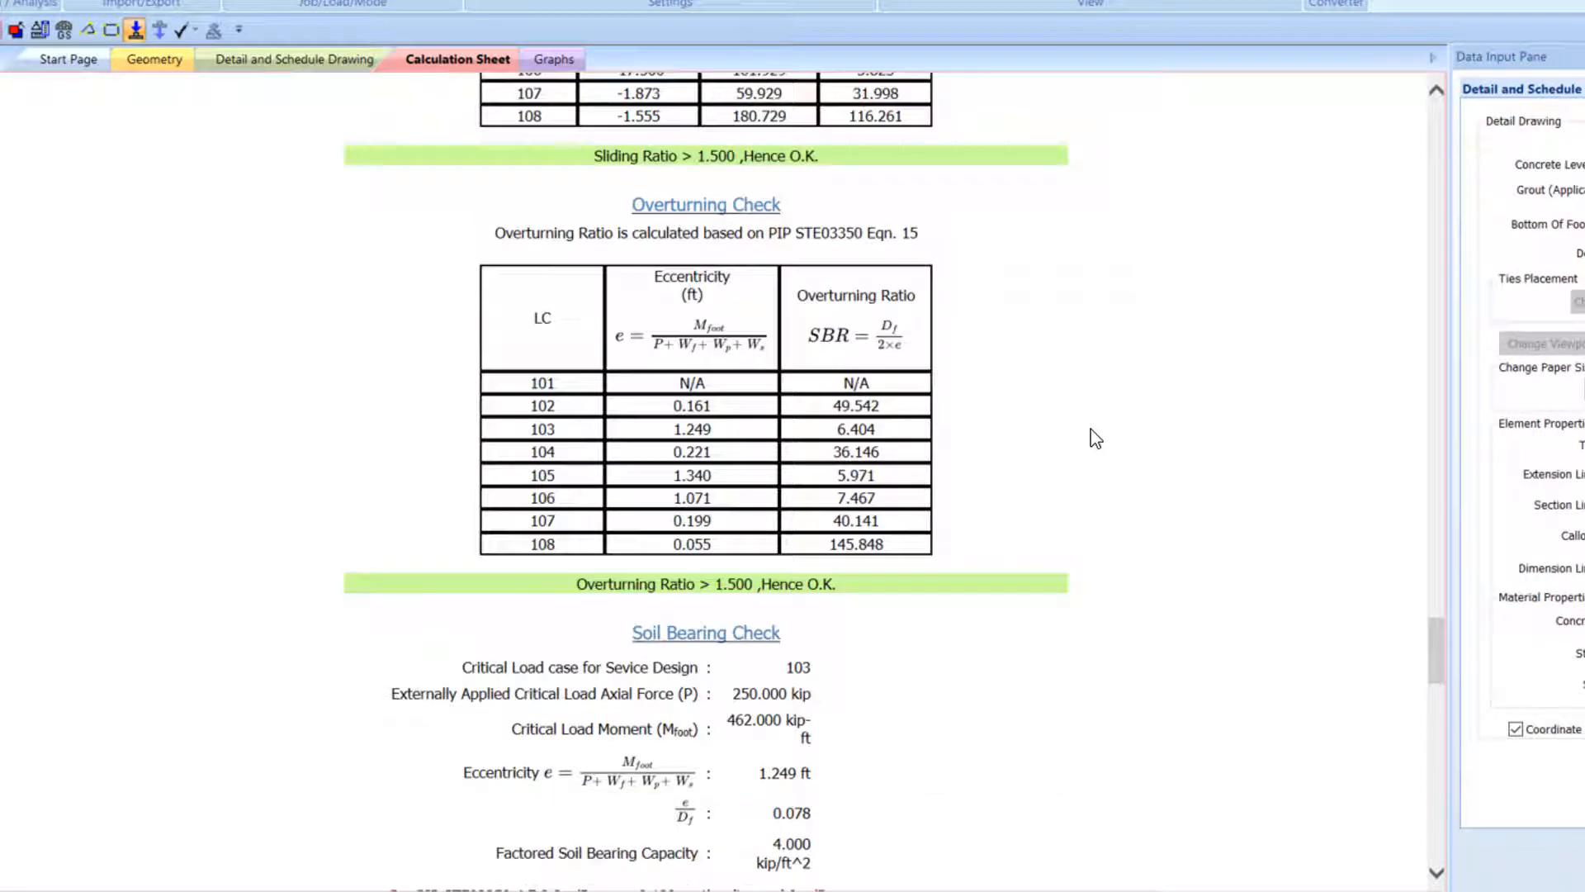
scroll(1092, 429, down, 20)
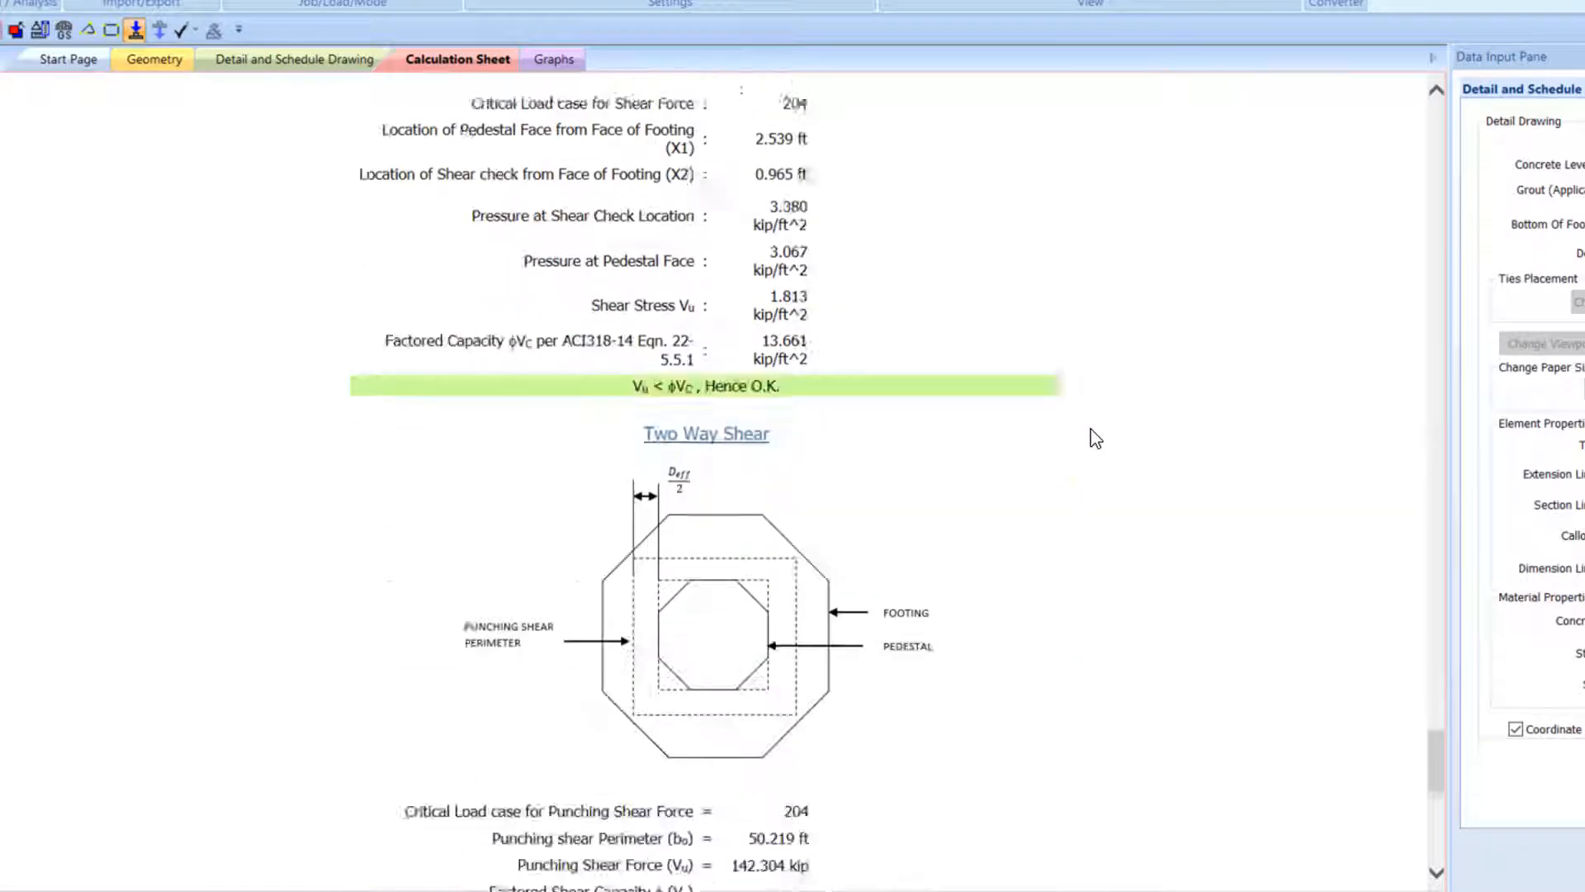
click(287, 62)
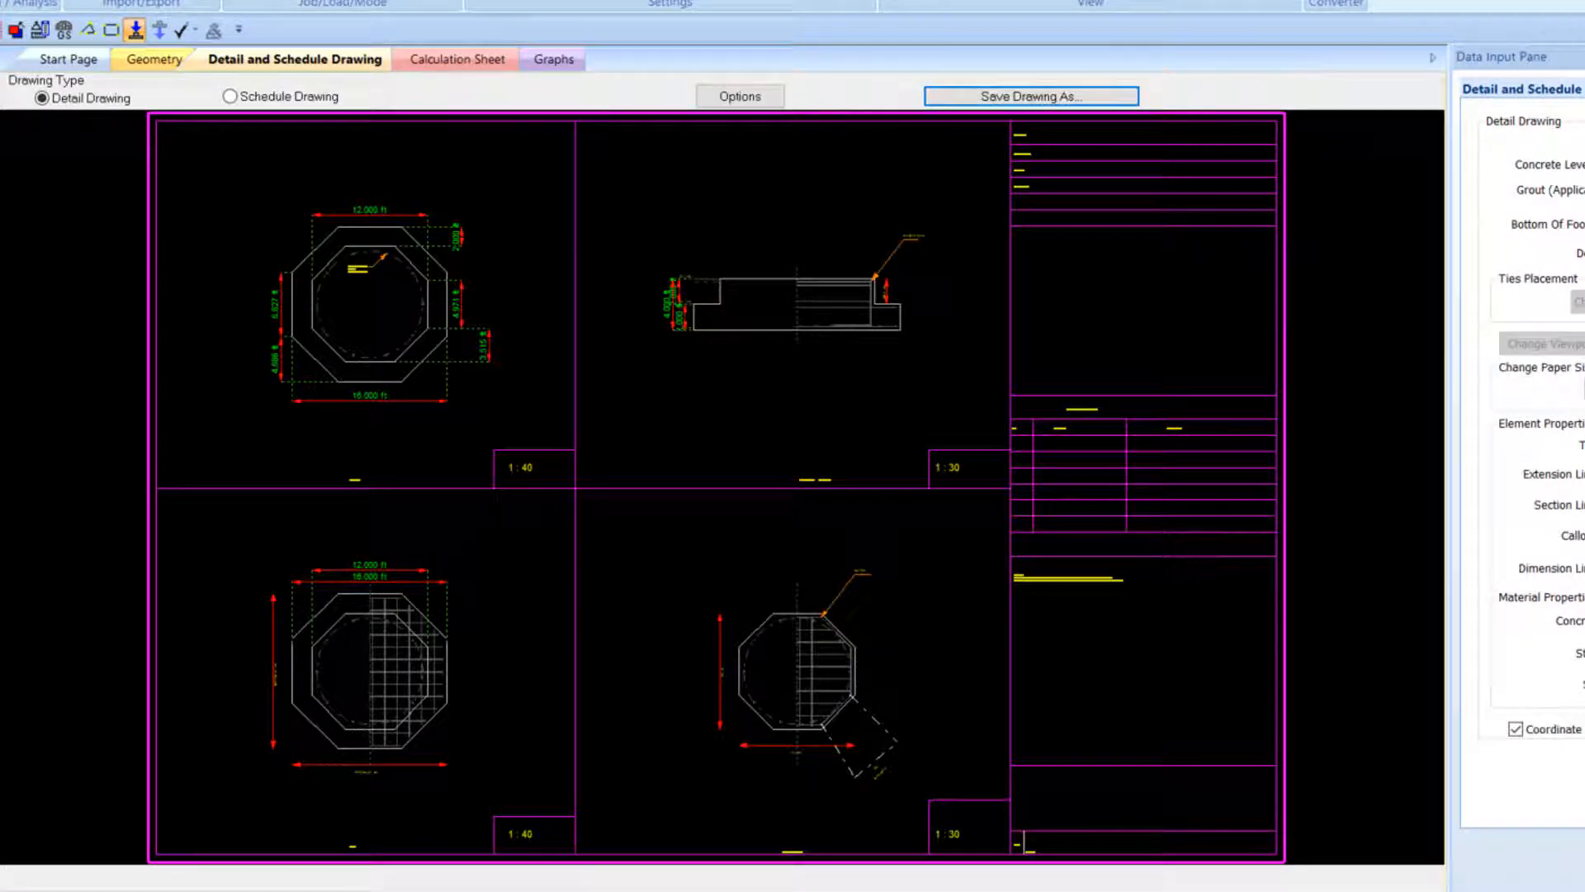
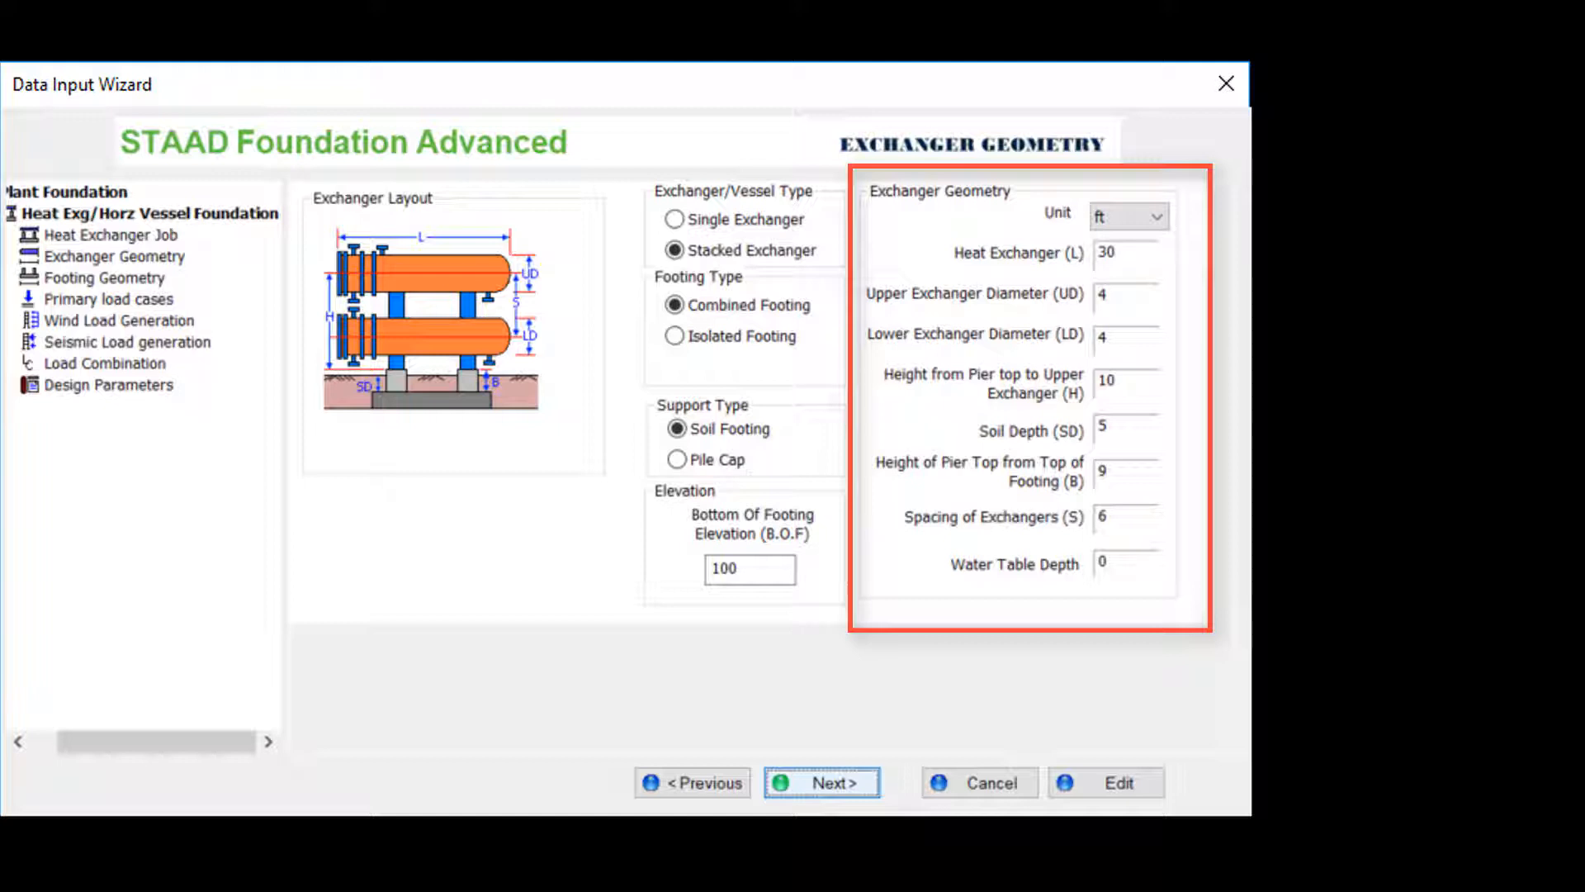
Review the heat exchanger footing's inputs from exchanger geometry through loads and combinations to design parameters, and close the wizard
key(Return)
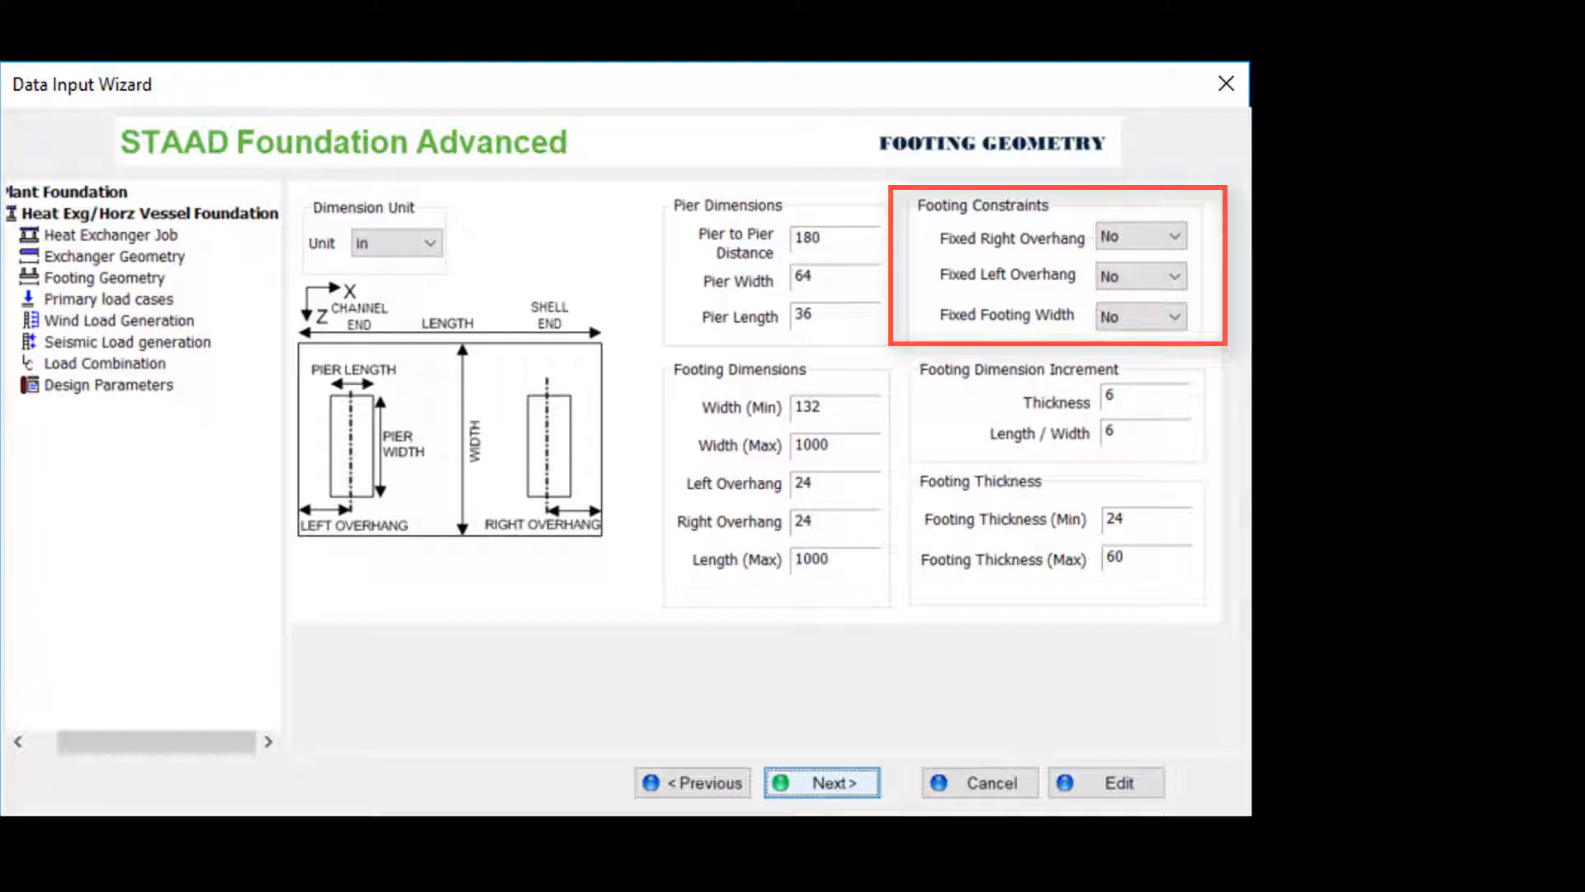
click(824, 783)
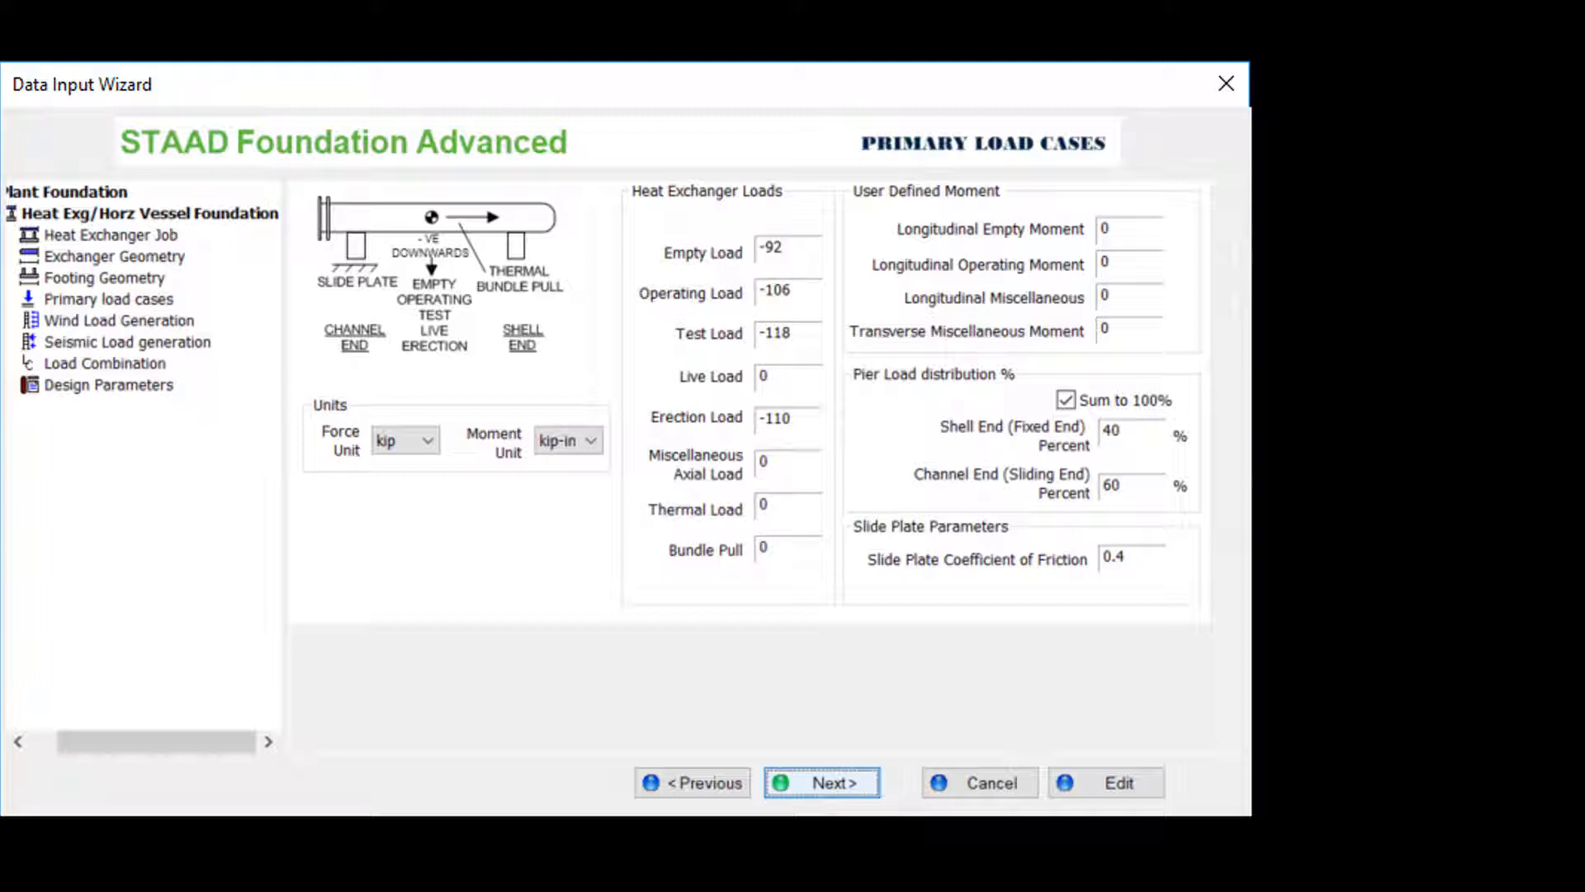
key(Return)
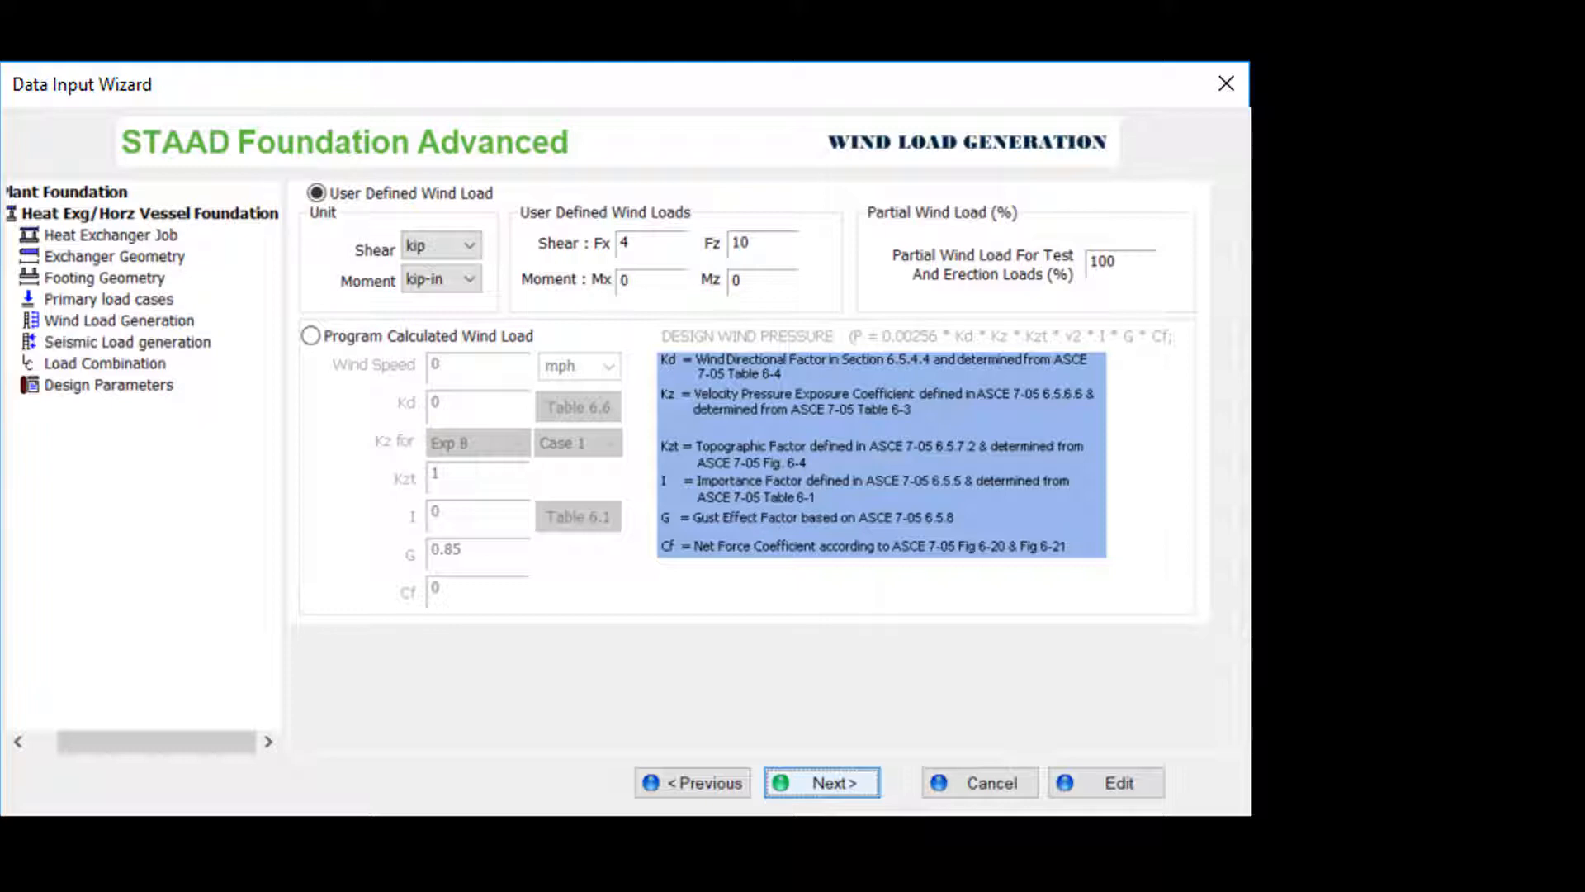
click(812, 783)
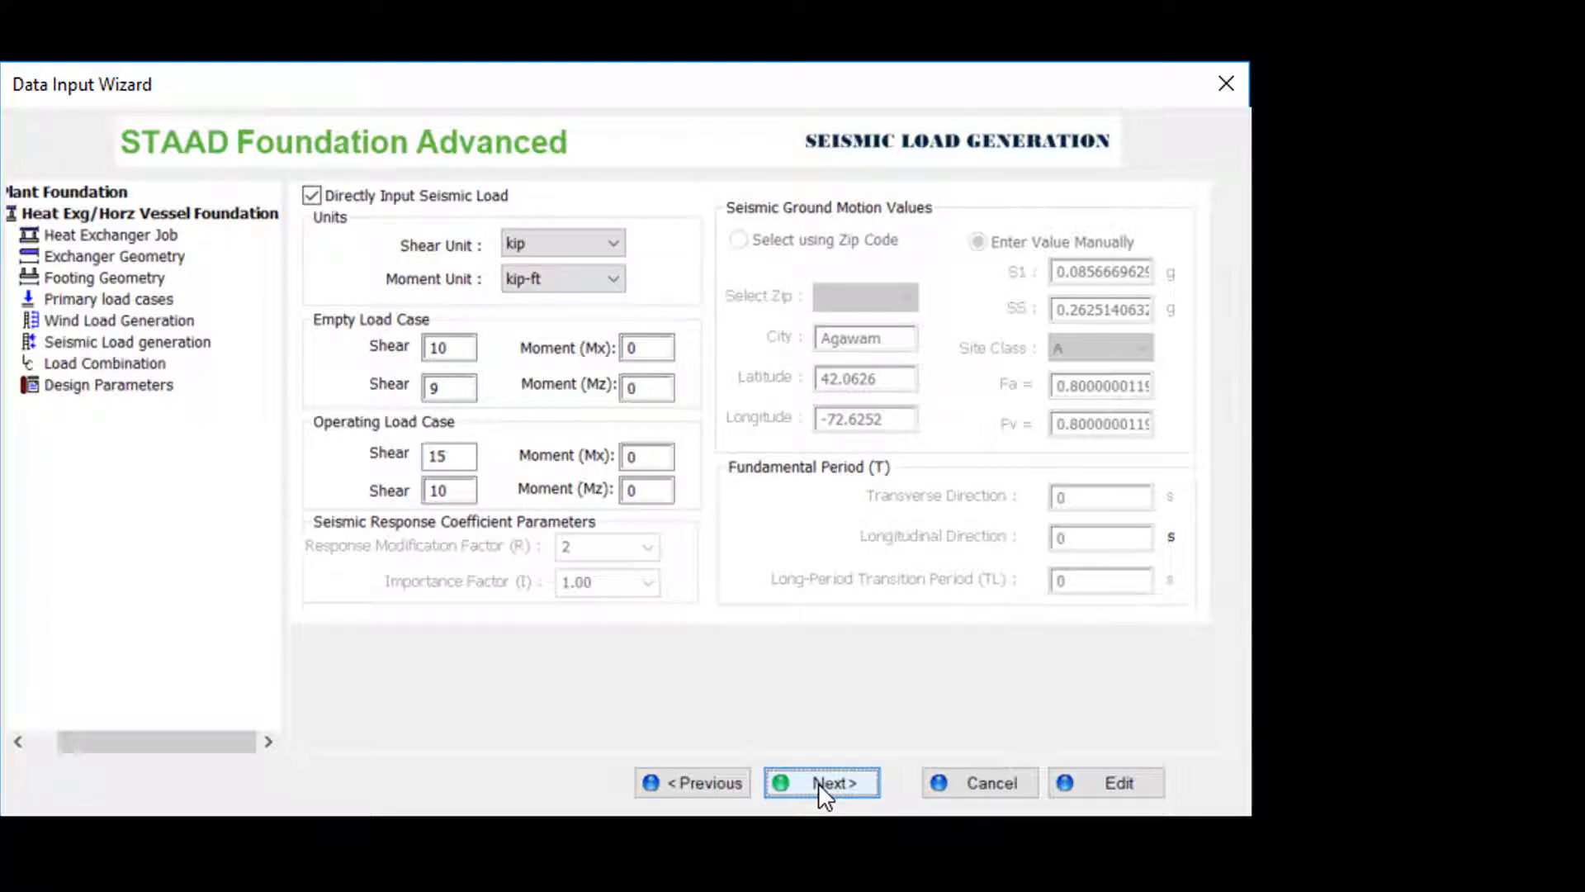
click(819, 784)
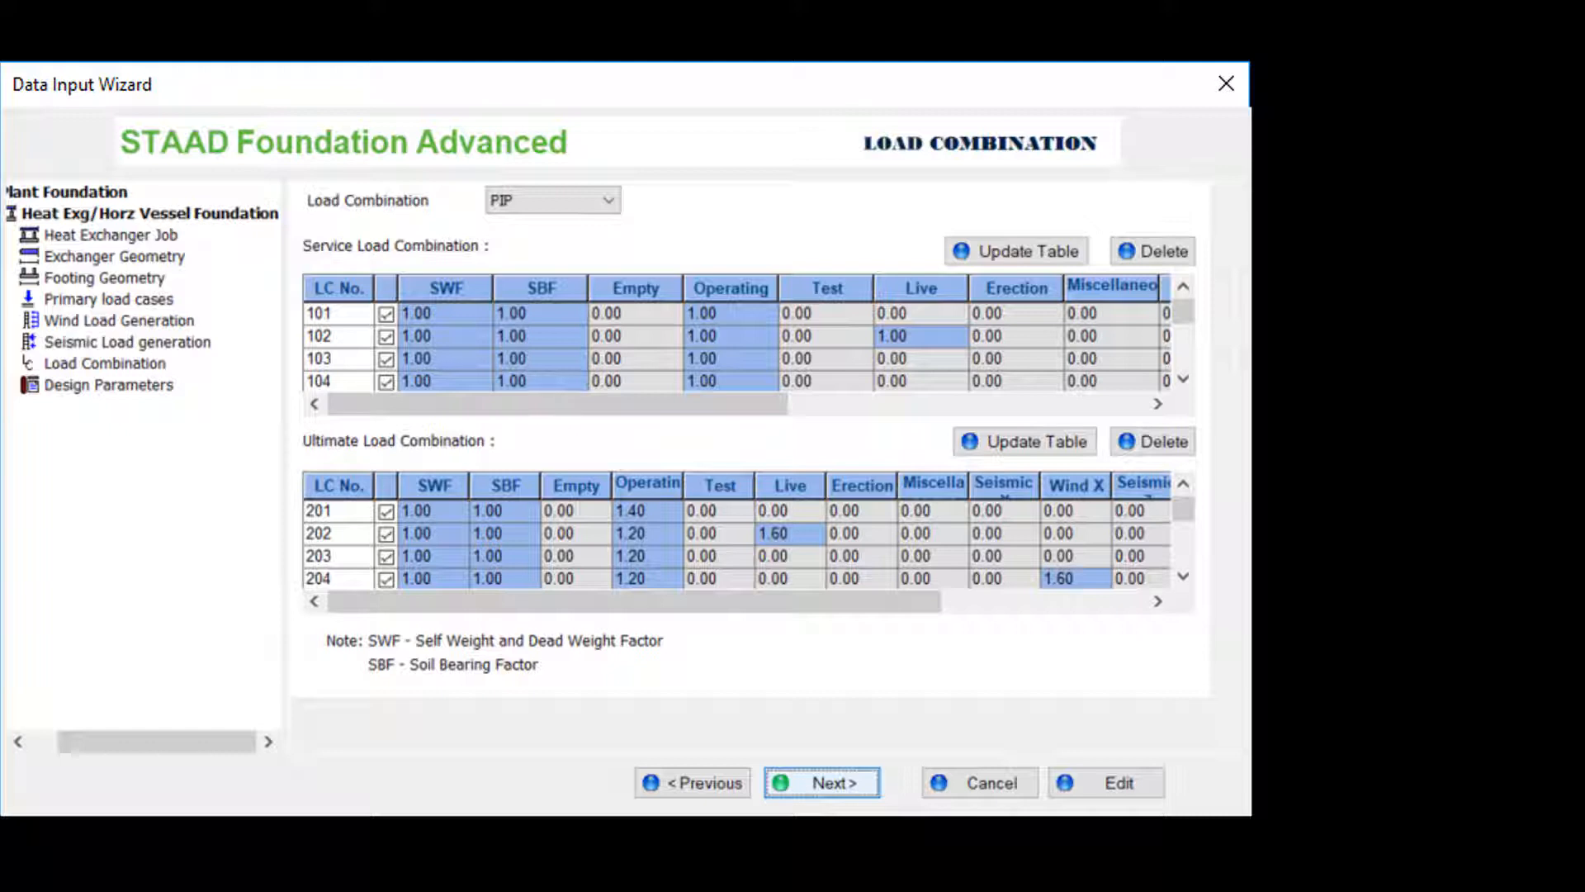
click(823, 783)
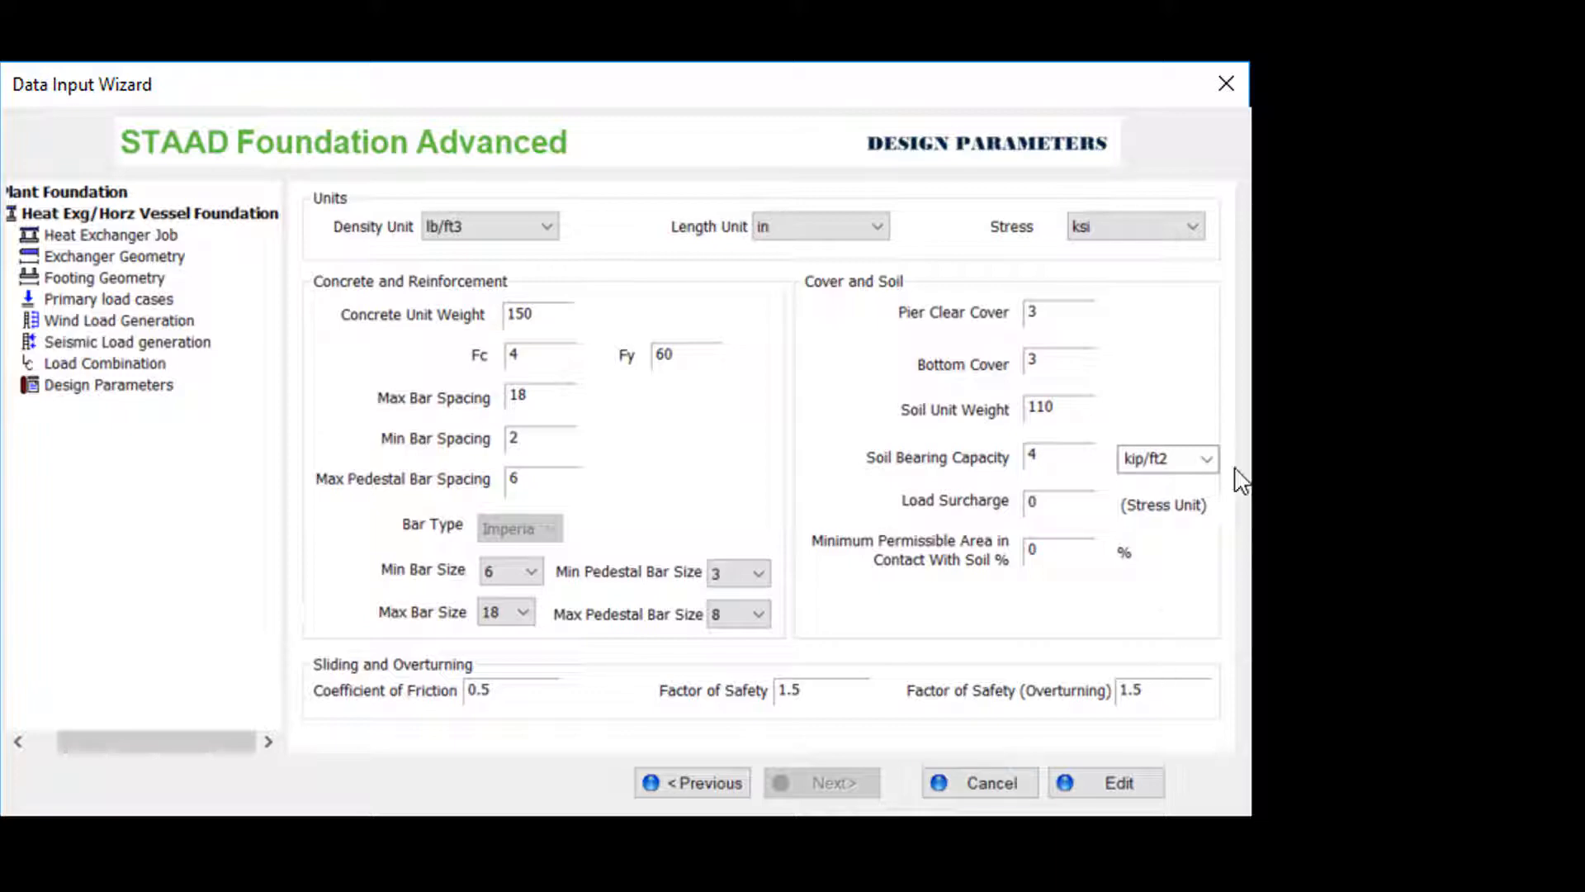
click(1226, 82)
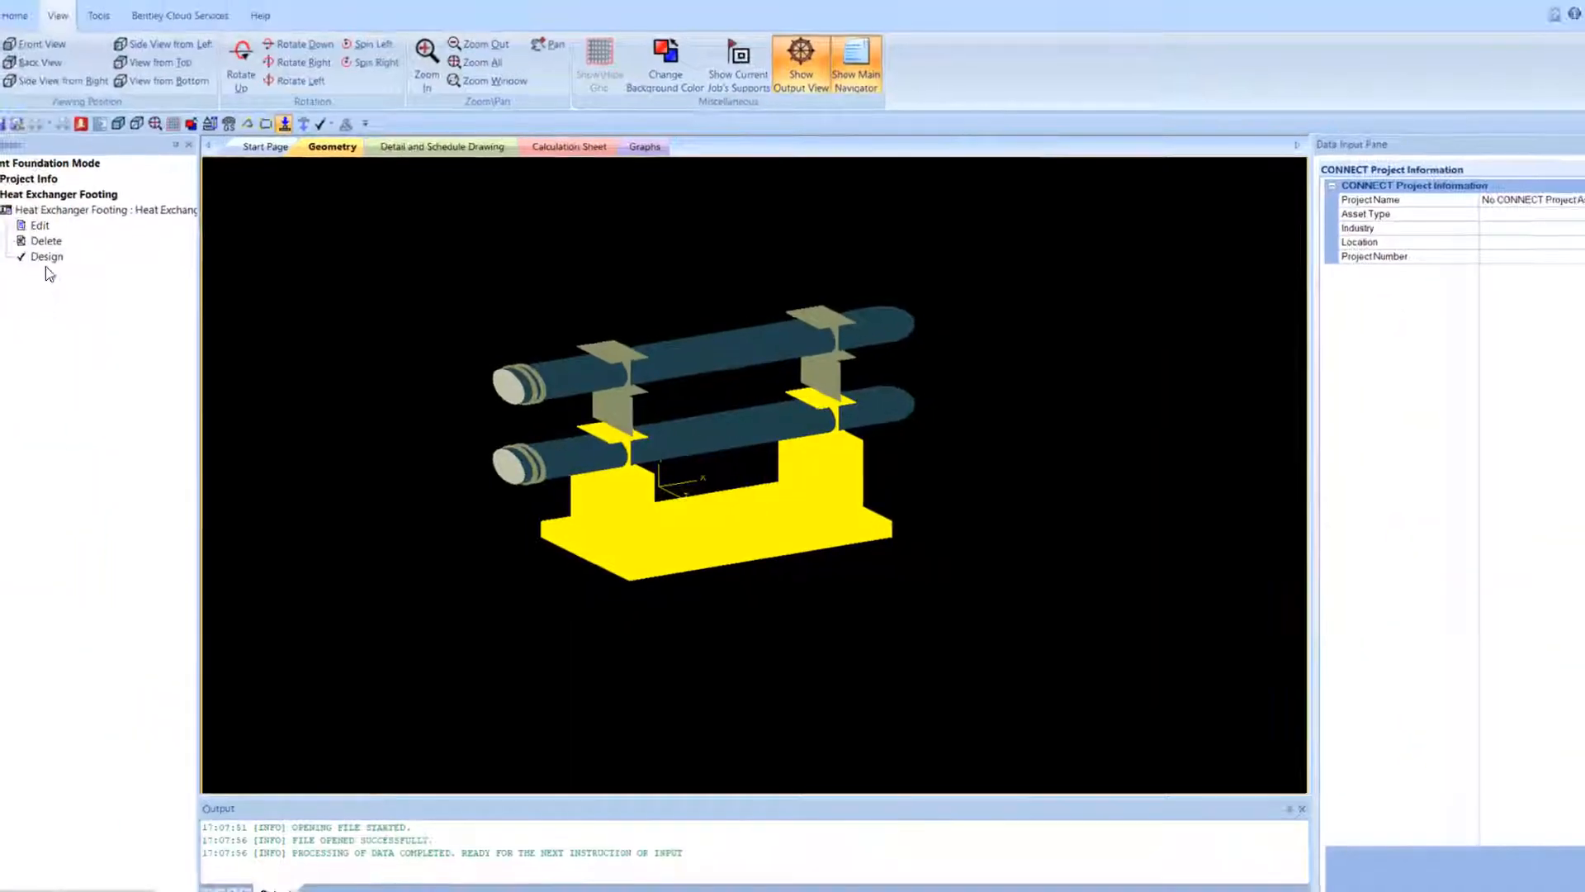
Analyze and design the heat exchanger footing, and view its calculation sheet and detail drawing
click(46, 257)
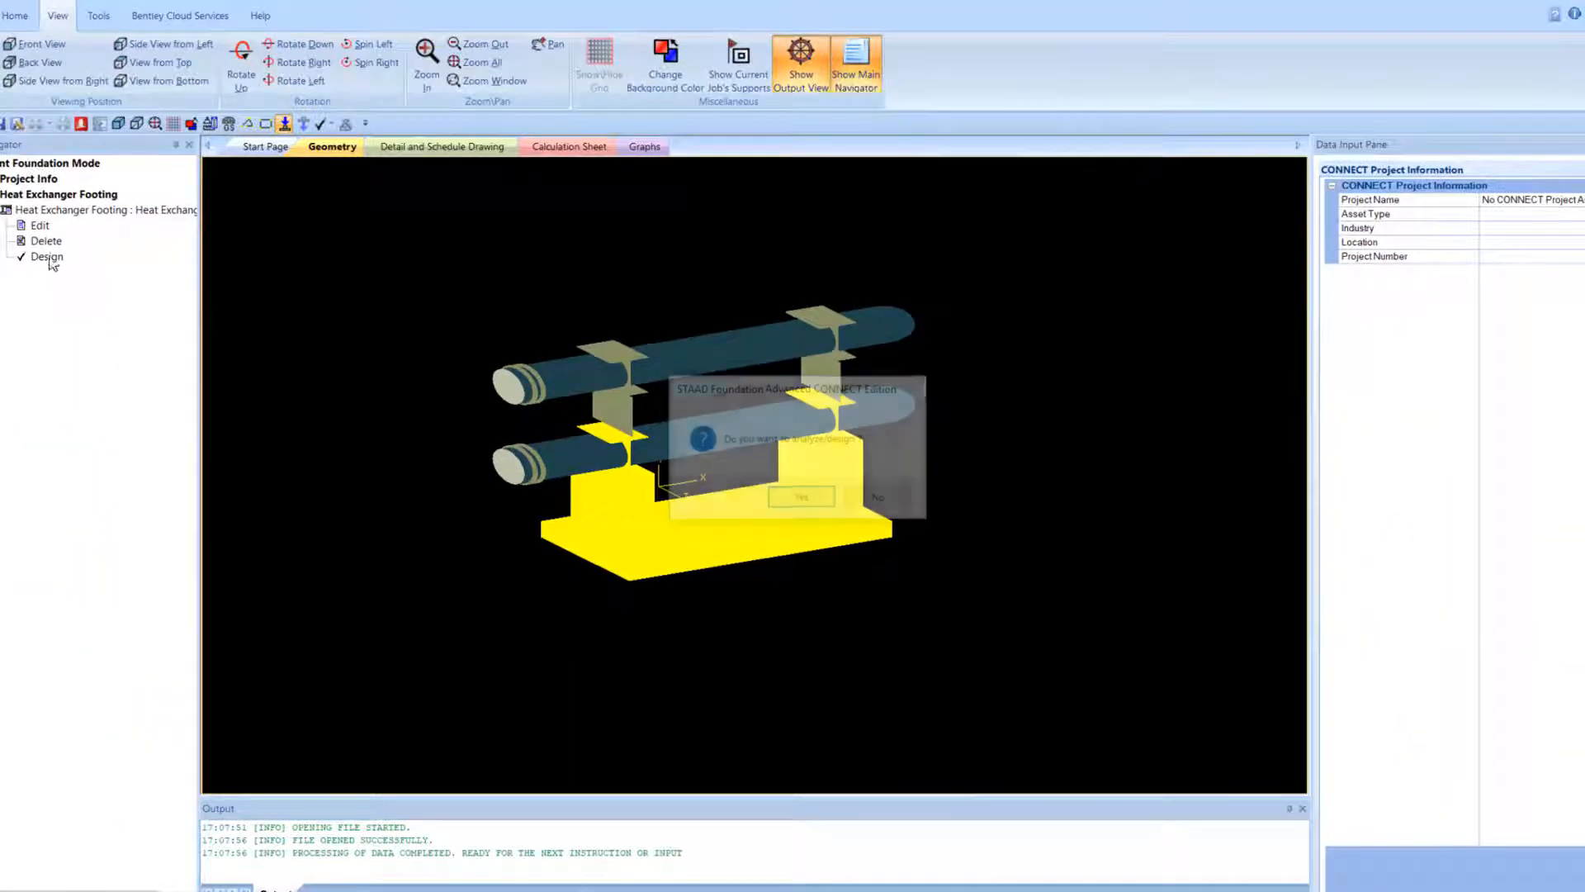
click(805, 498)
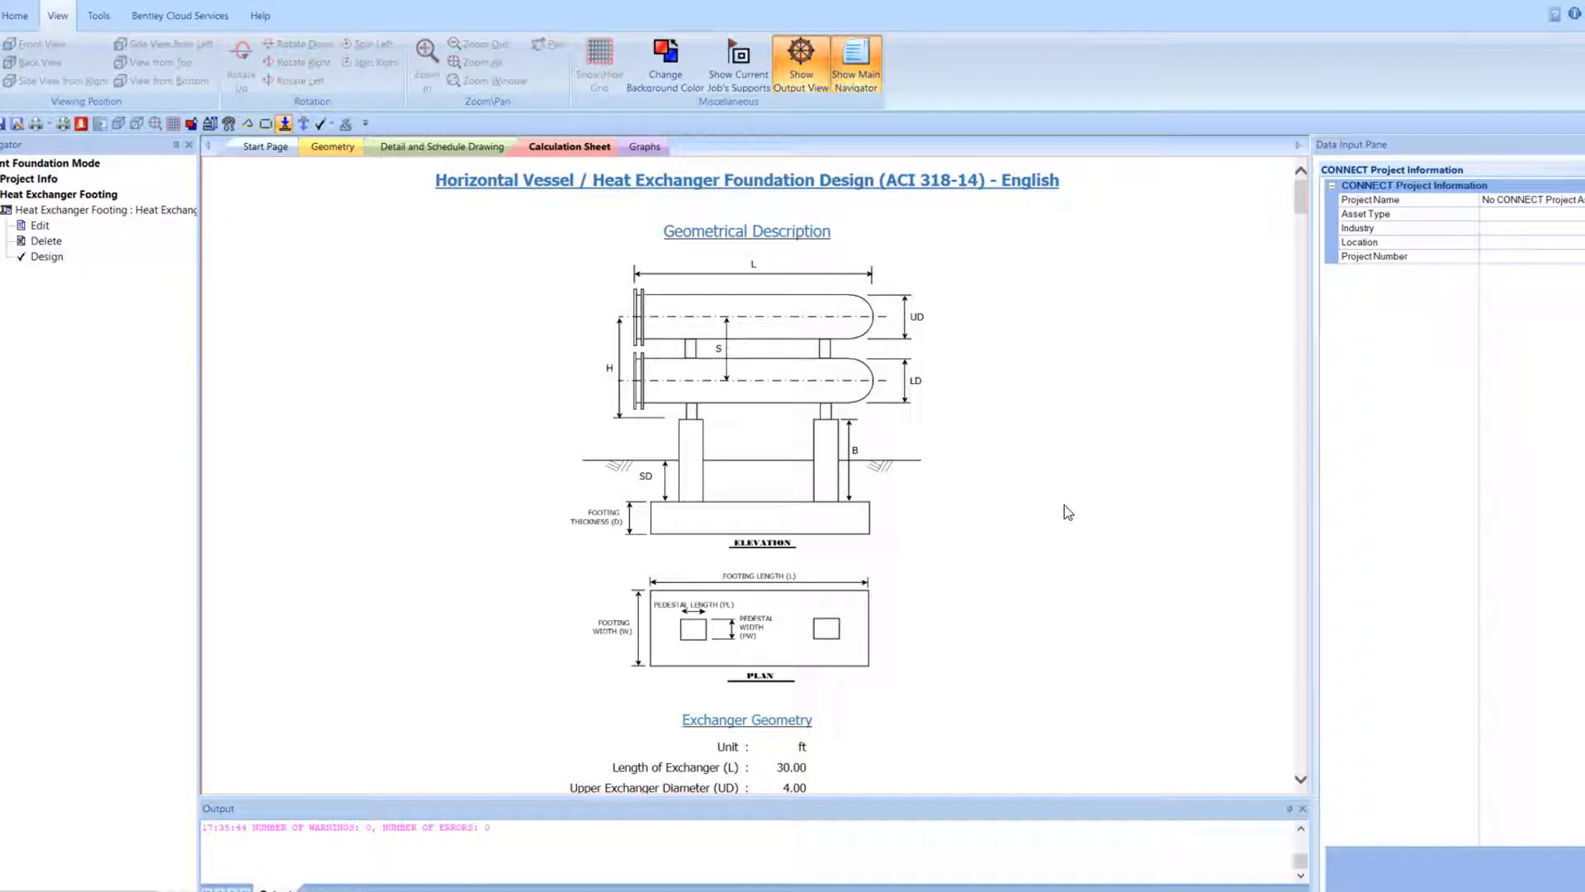
drag(1302, 202, 1302, 621)
click(418, 146)
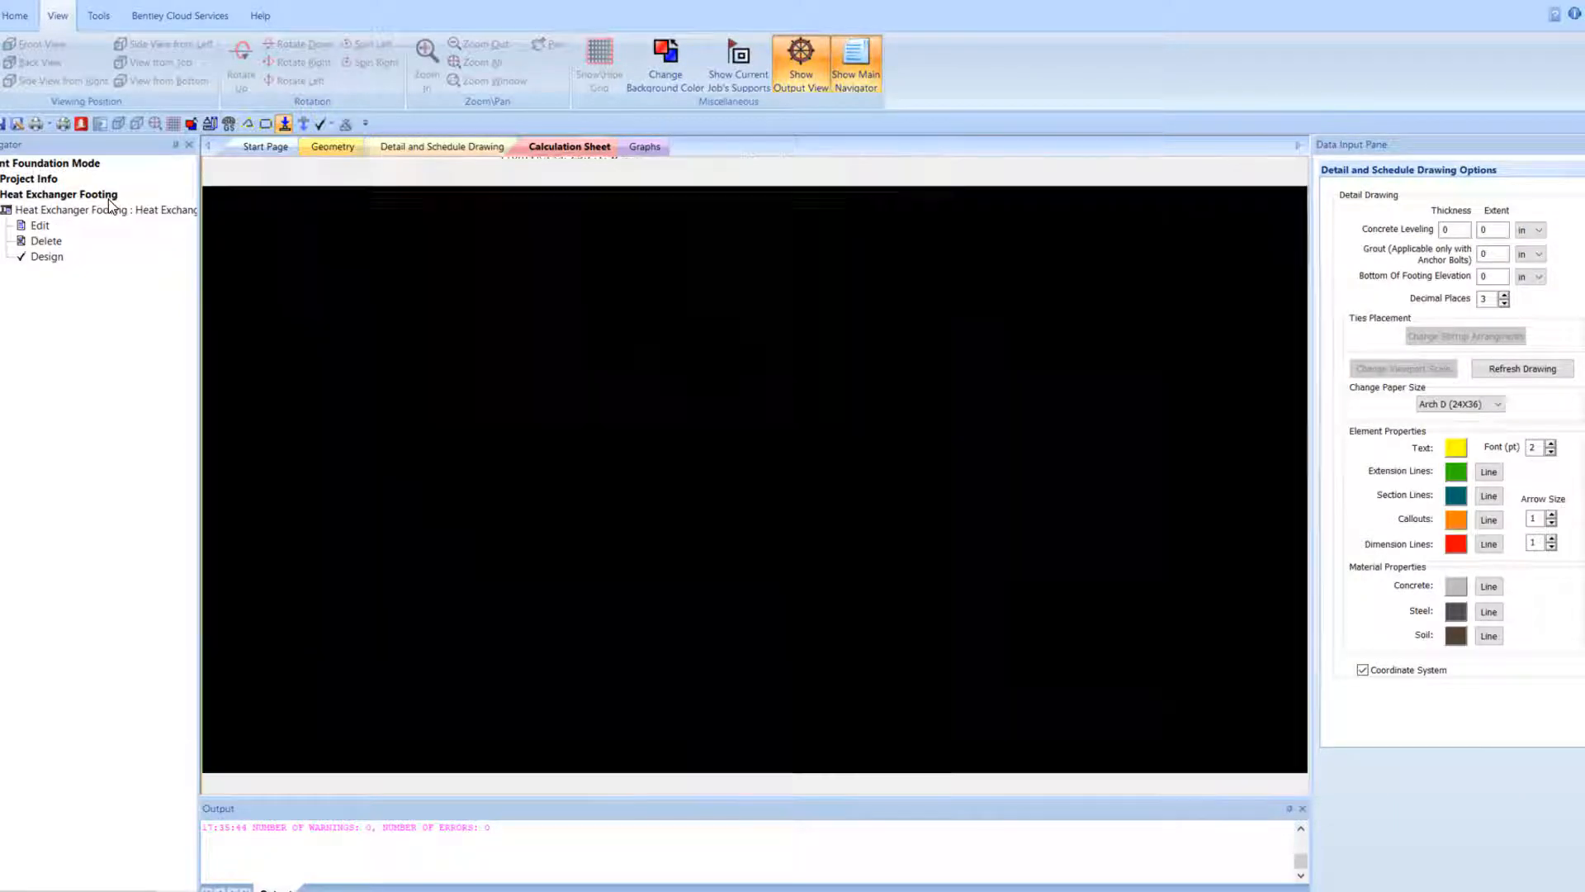
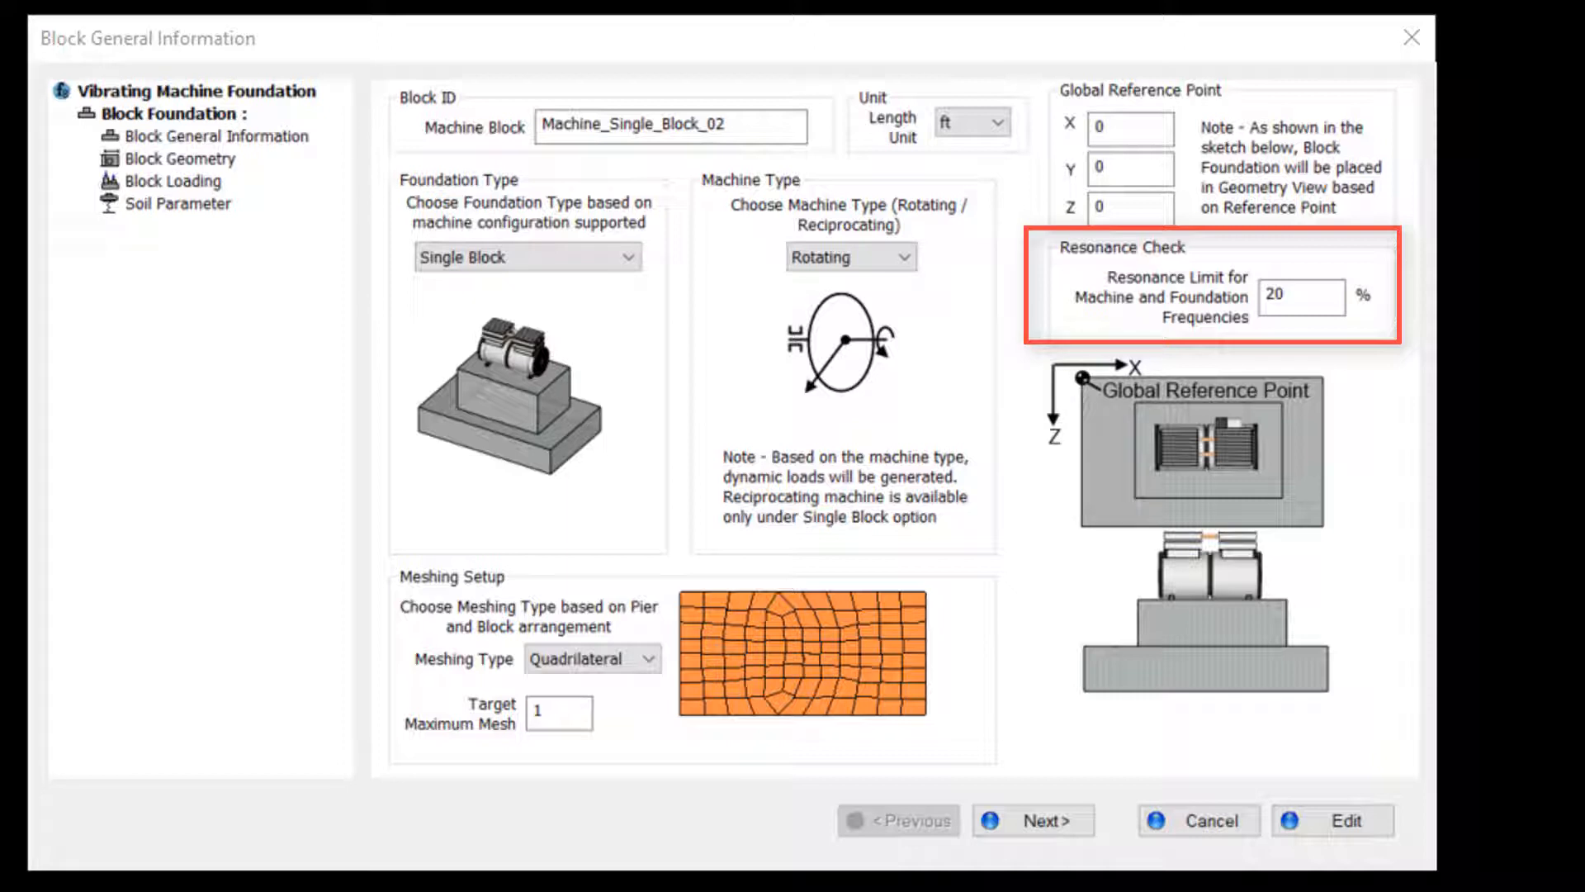
Review the single block machine foundation's inputs from general information through geometry and loading to soil parameters, and close the wizard
click(1047, 821)
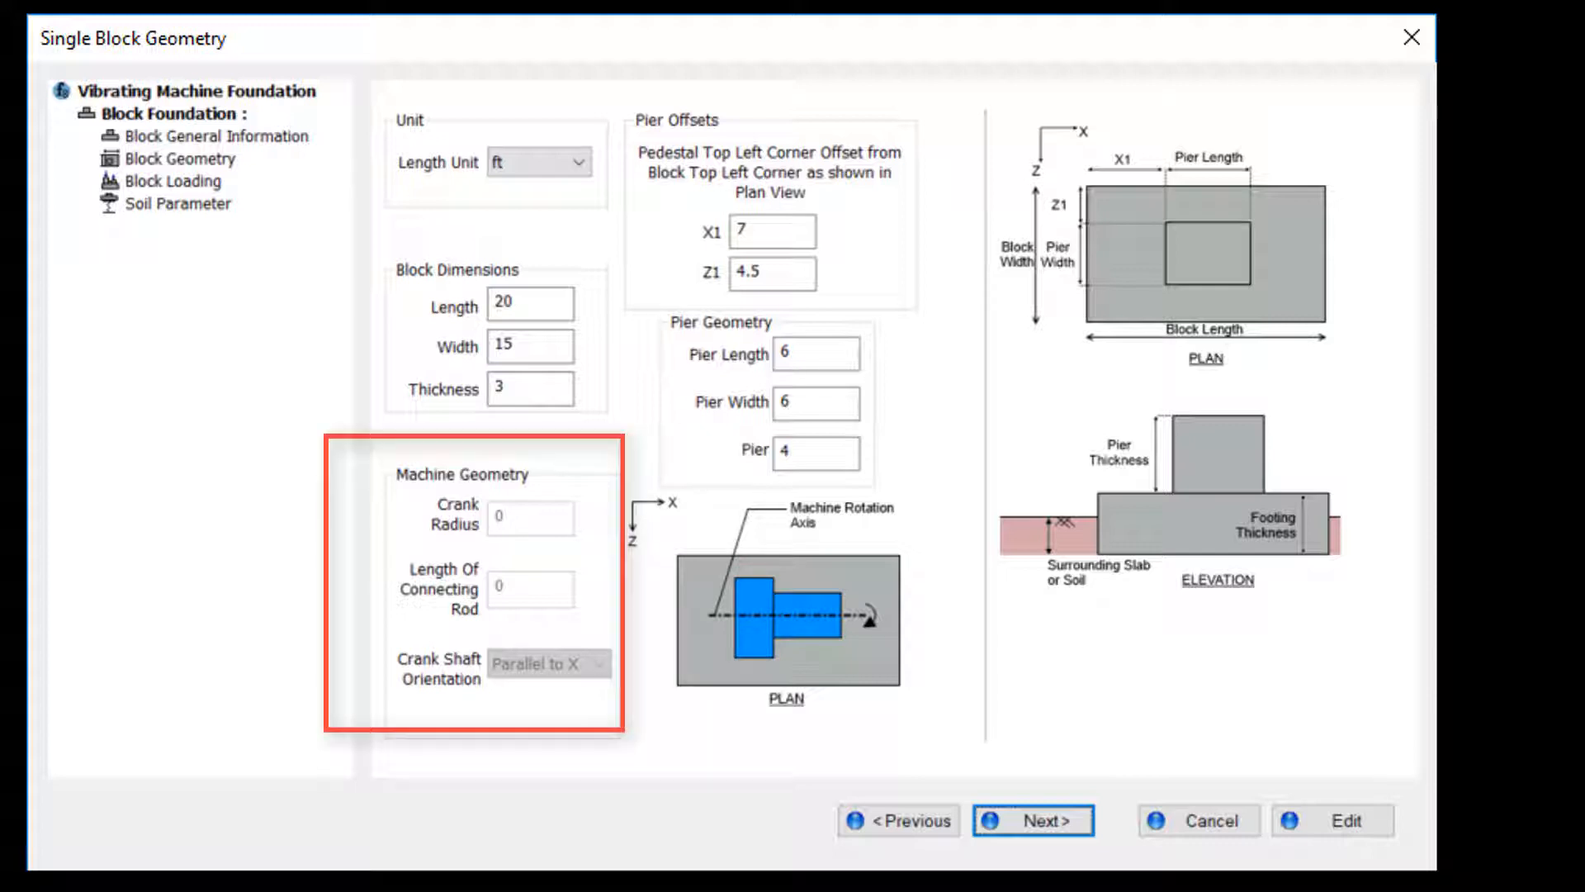
click(1043, 826)
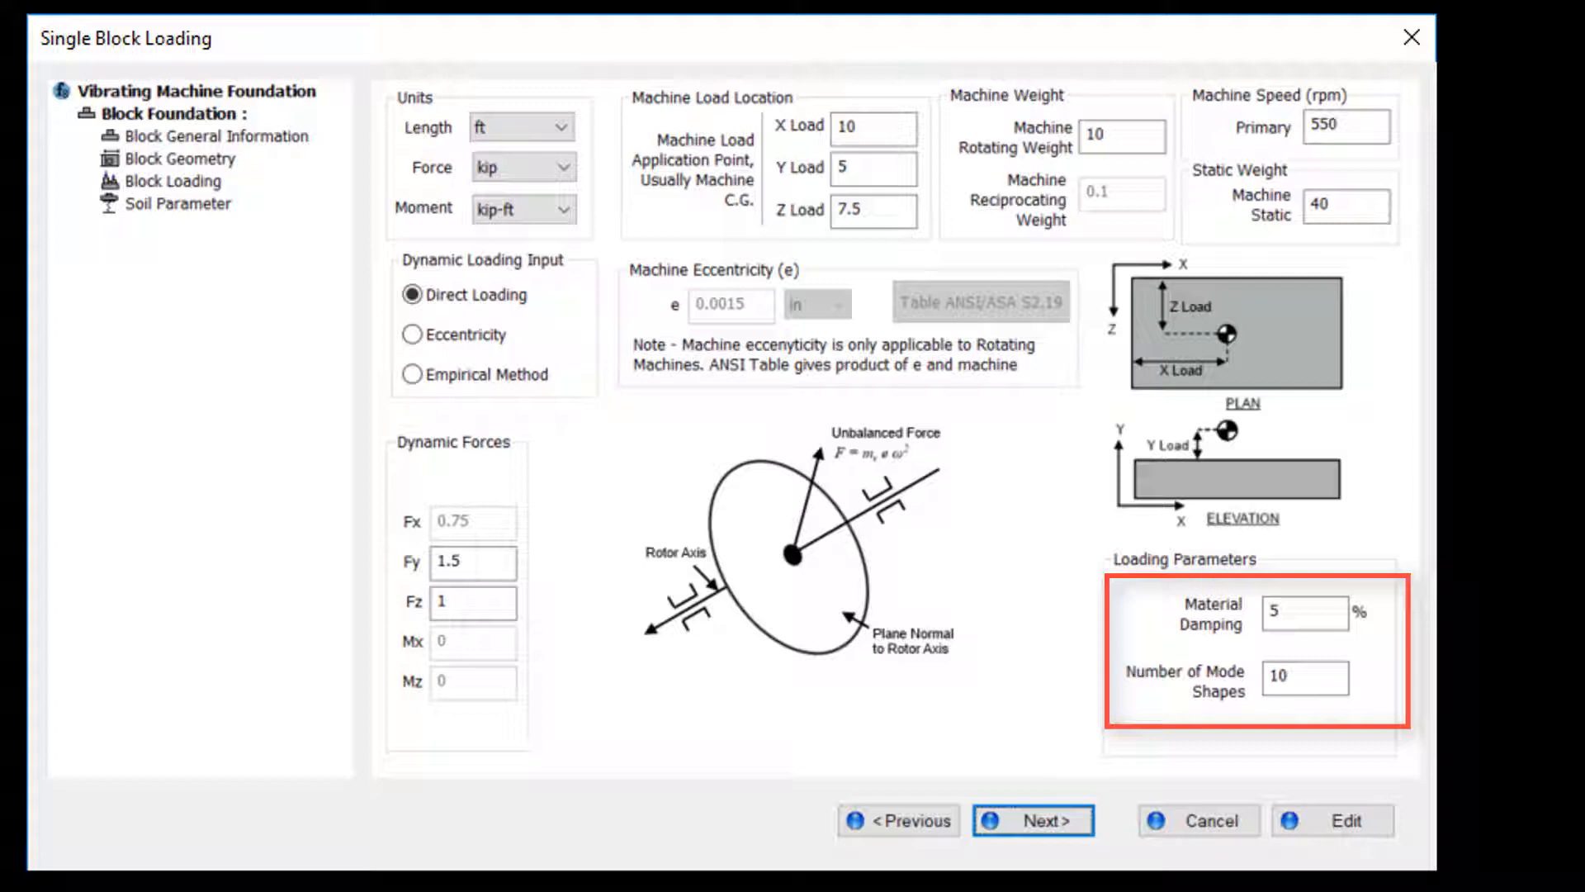
click(1043, 817)
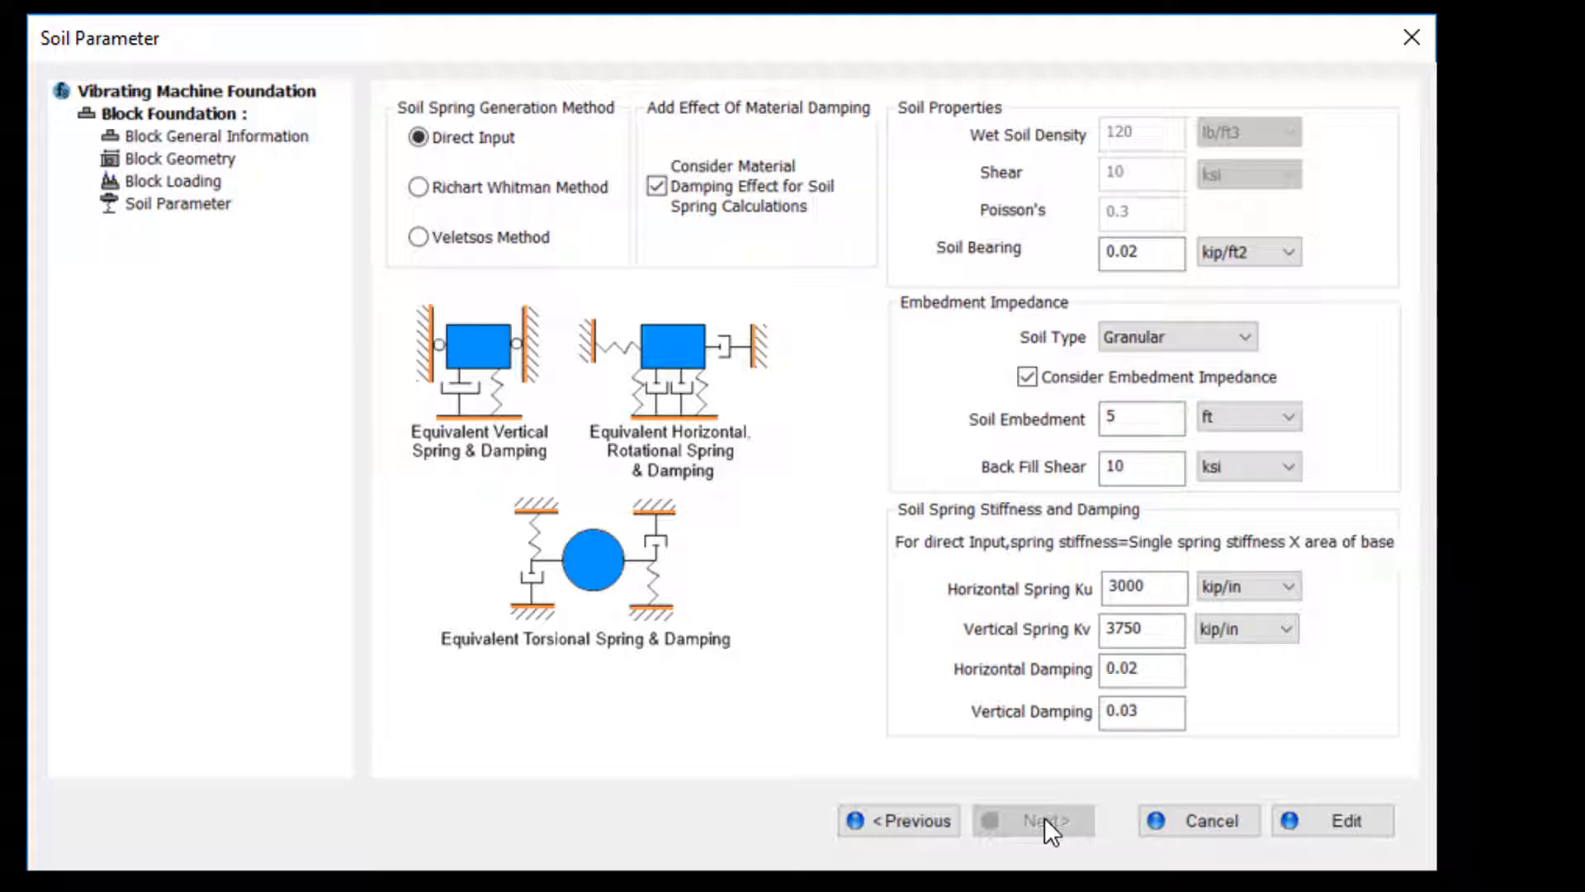
click(1412, 37)
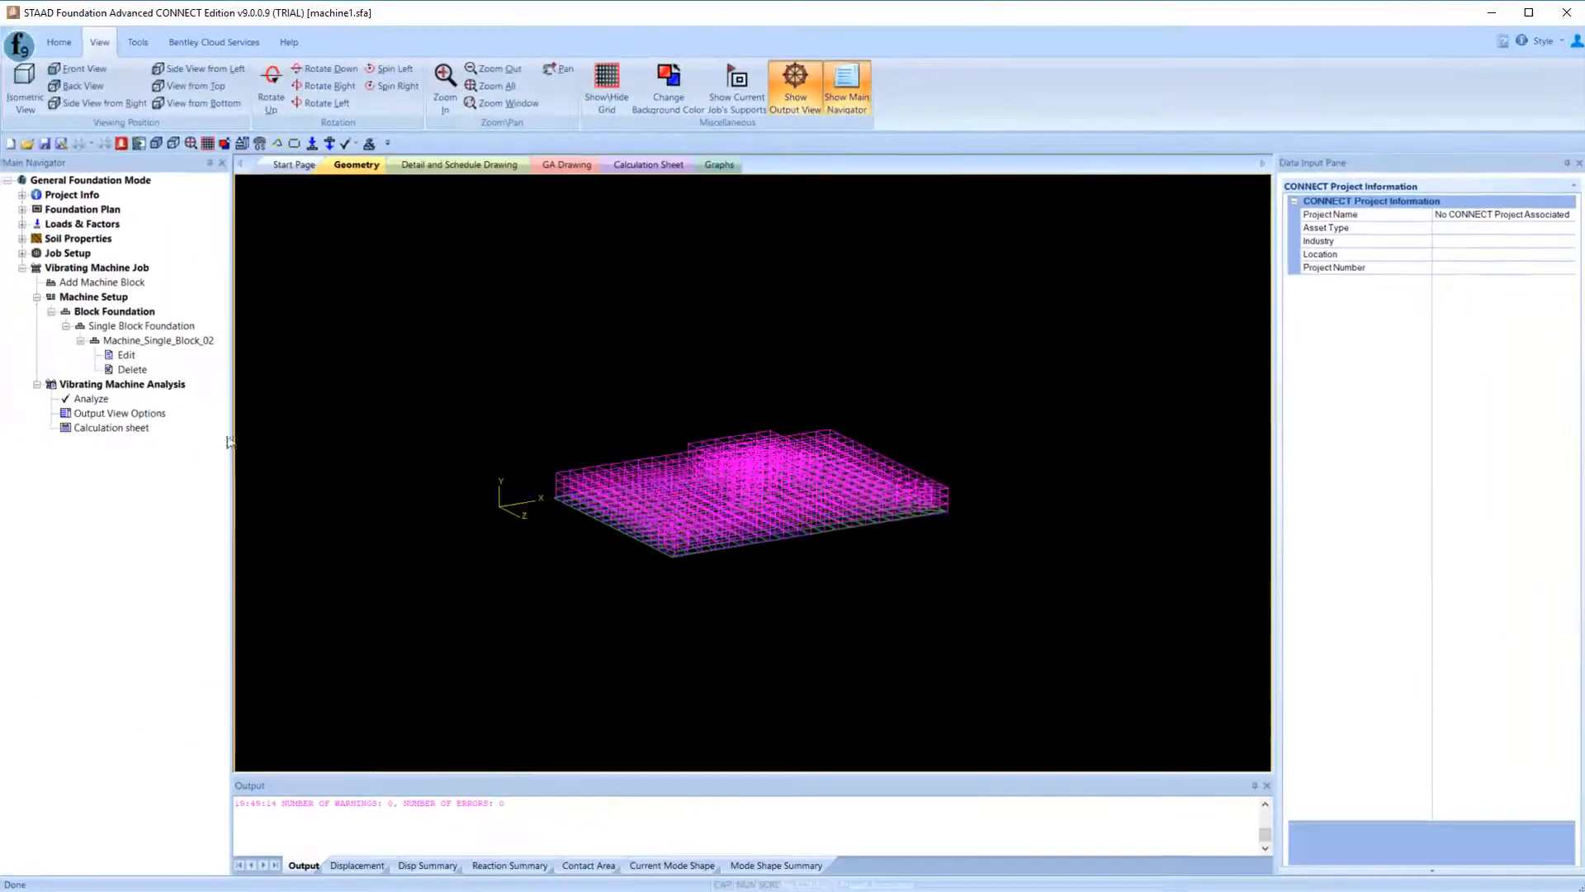
Analyze the single block machine foundation and examine its calculation sheet down to the rotating machine vibration criteria
click(94, 400)
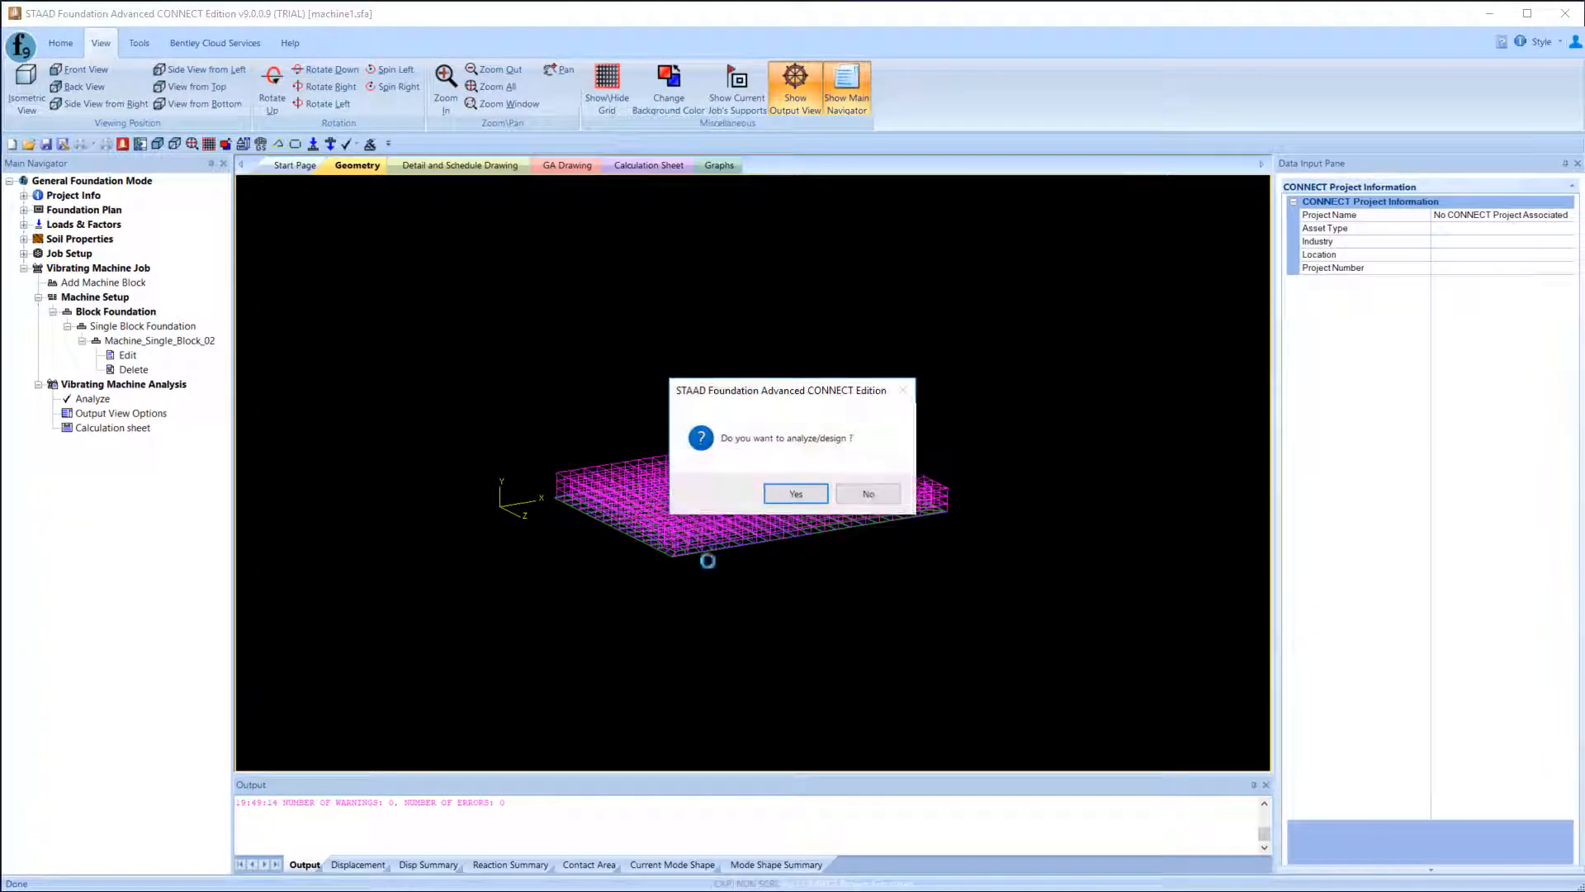
click(796, 494)
click(805, 465)
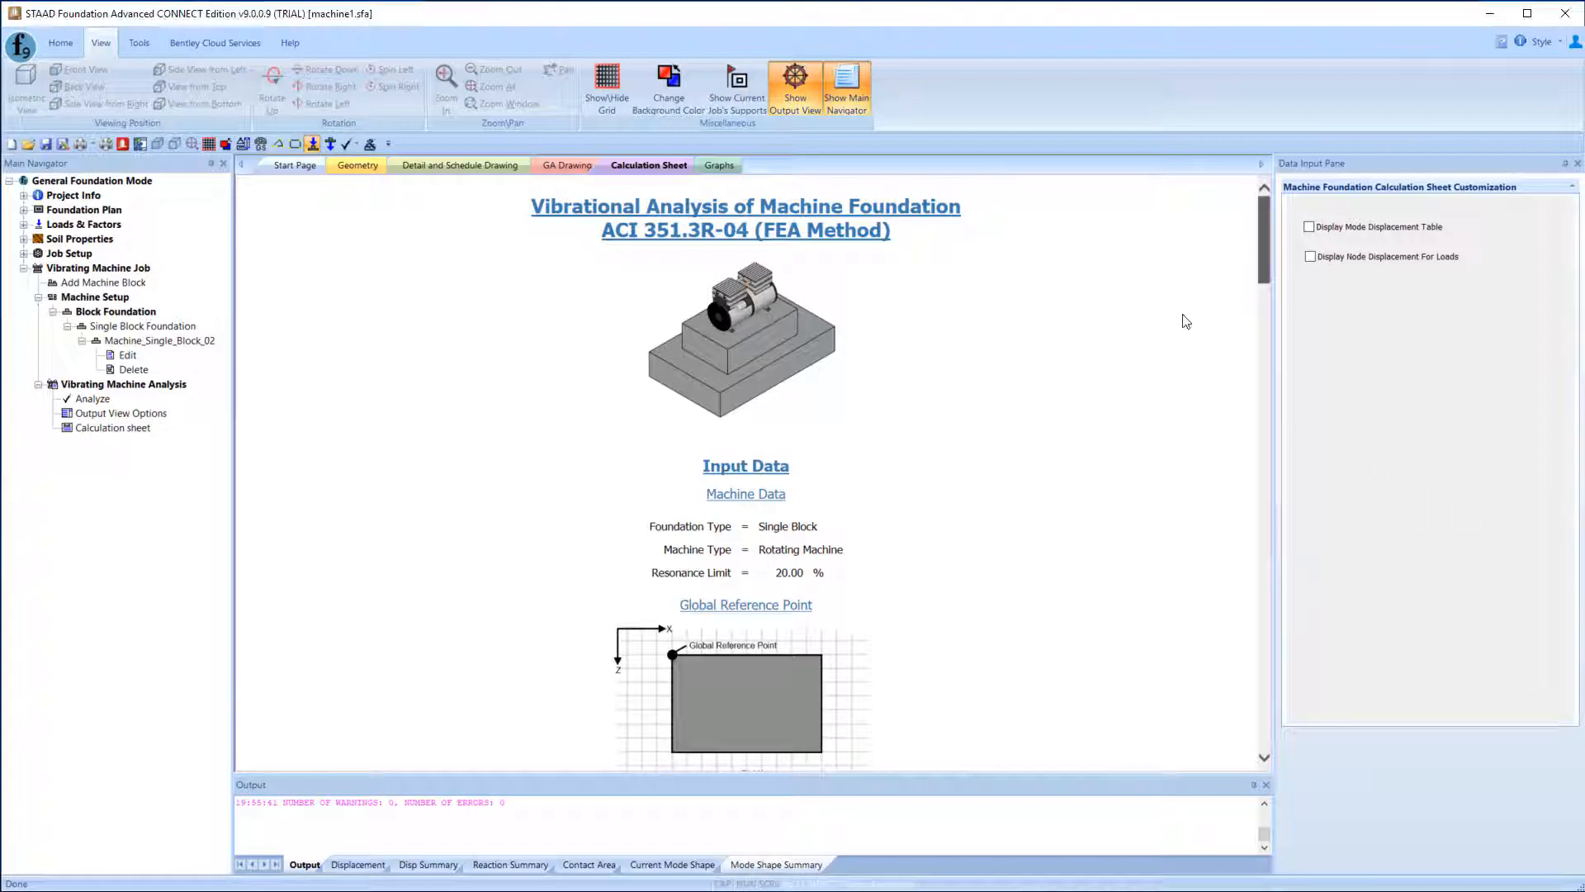
drag(1263, 241, 1239, 673)
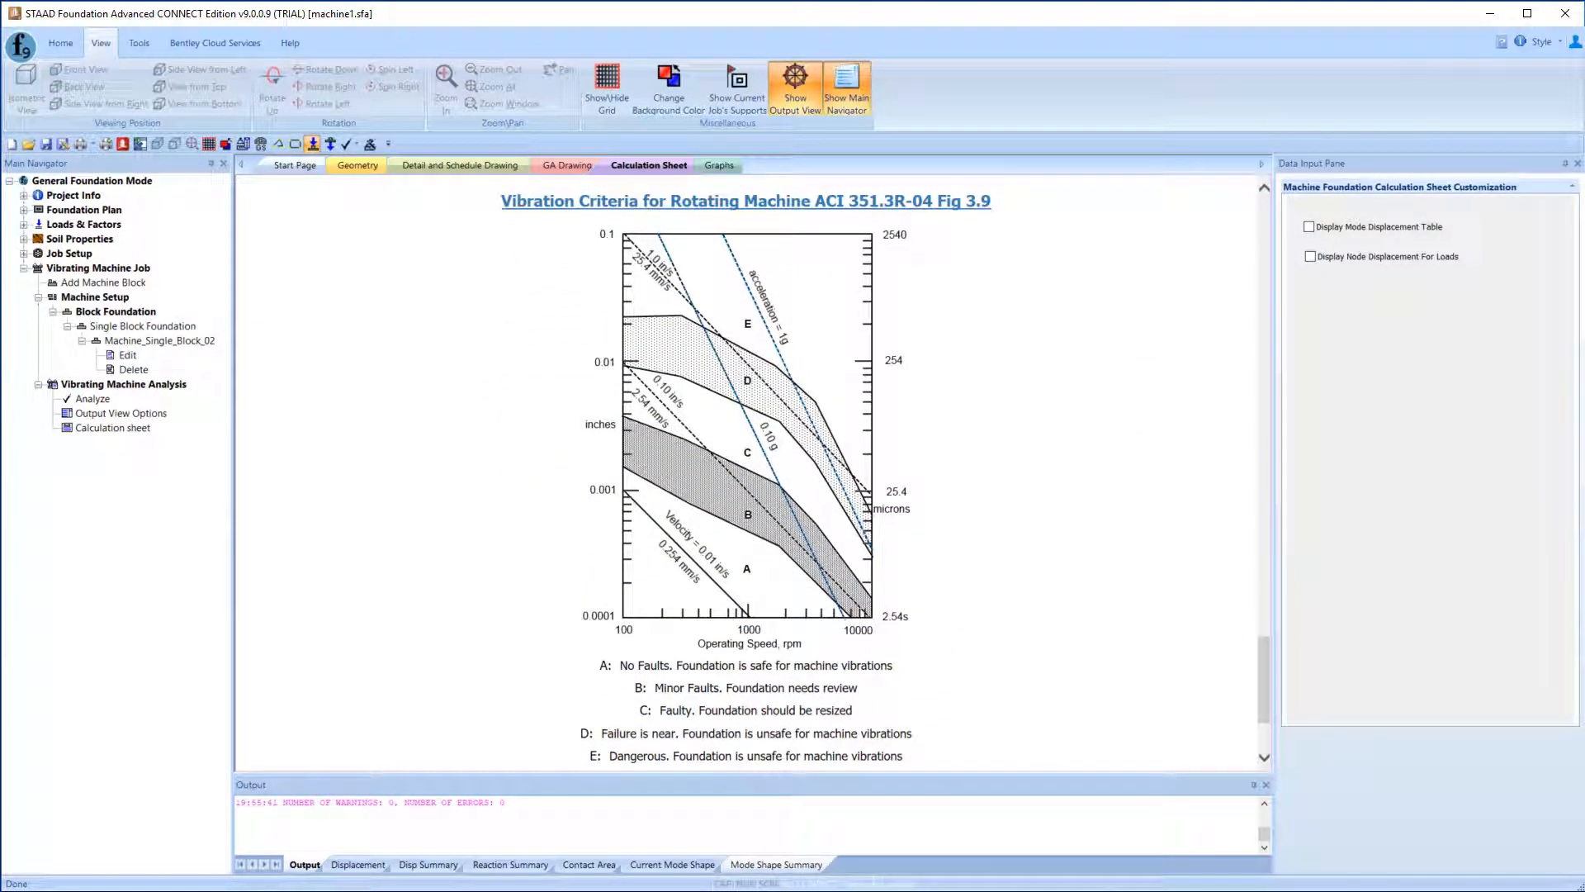
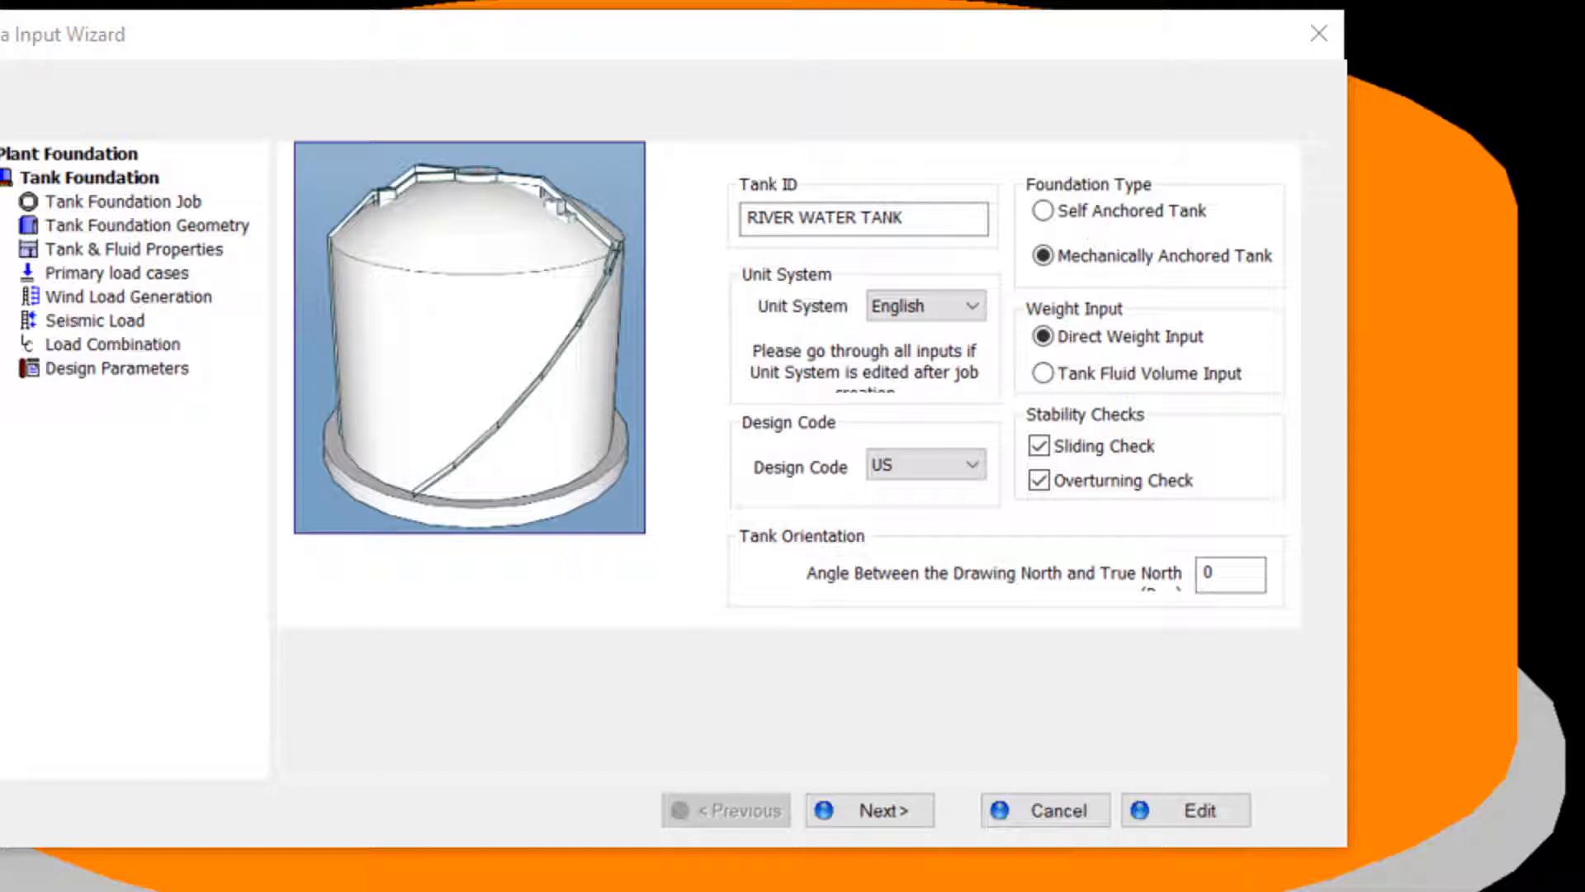
Review the RIVER WATER TANK foundation's inputs from geometry and tank properties through loads and combinations to design parameters, and close the wizard
click(870, 810)
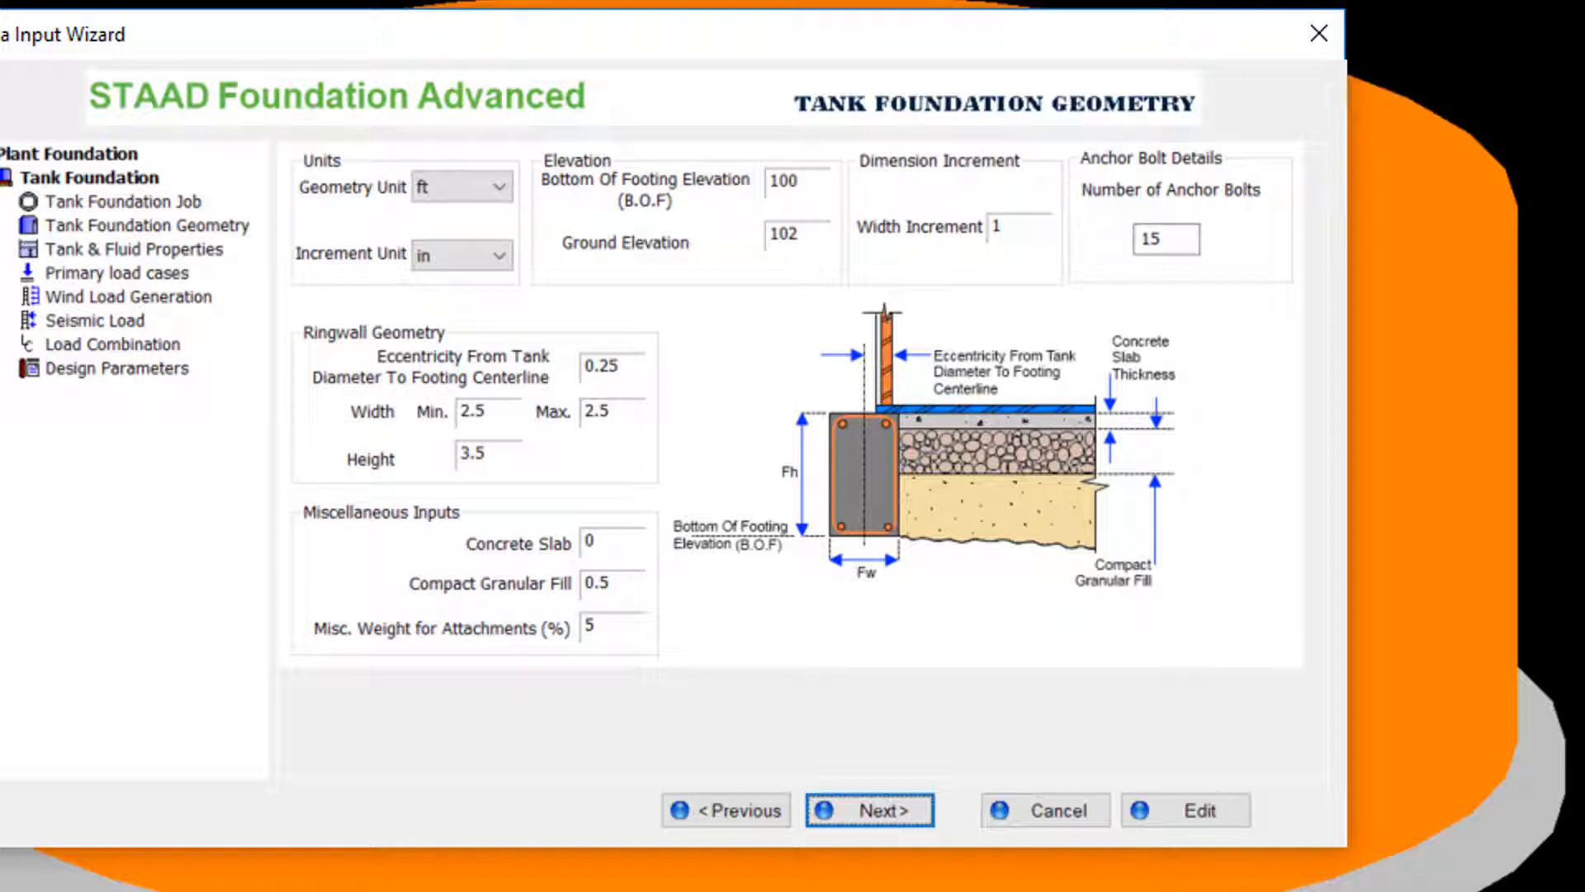
key(Return)
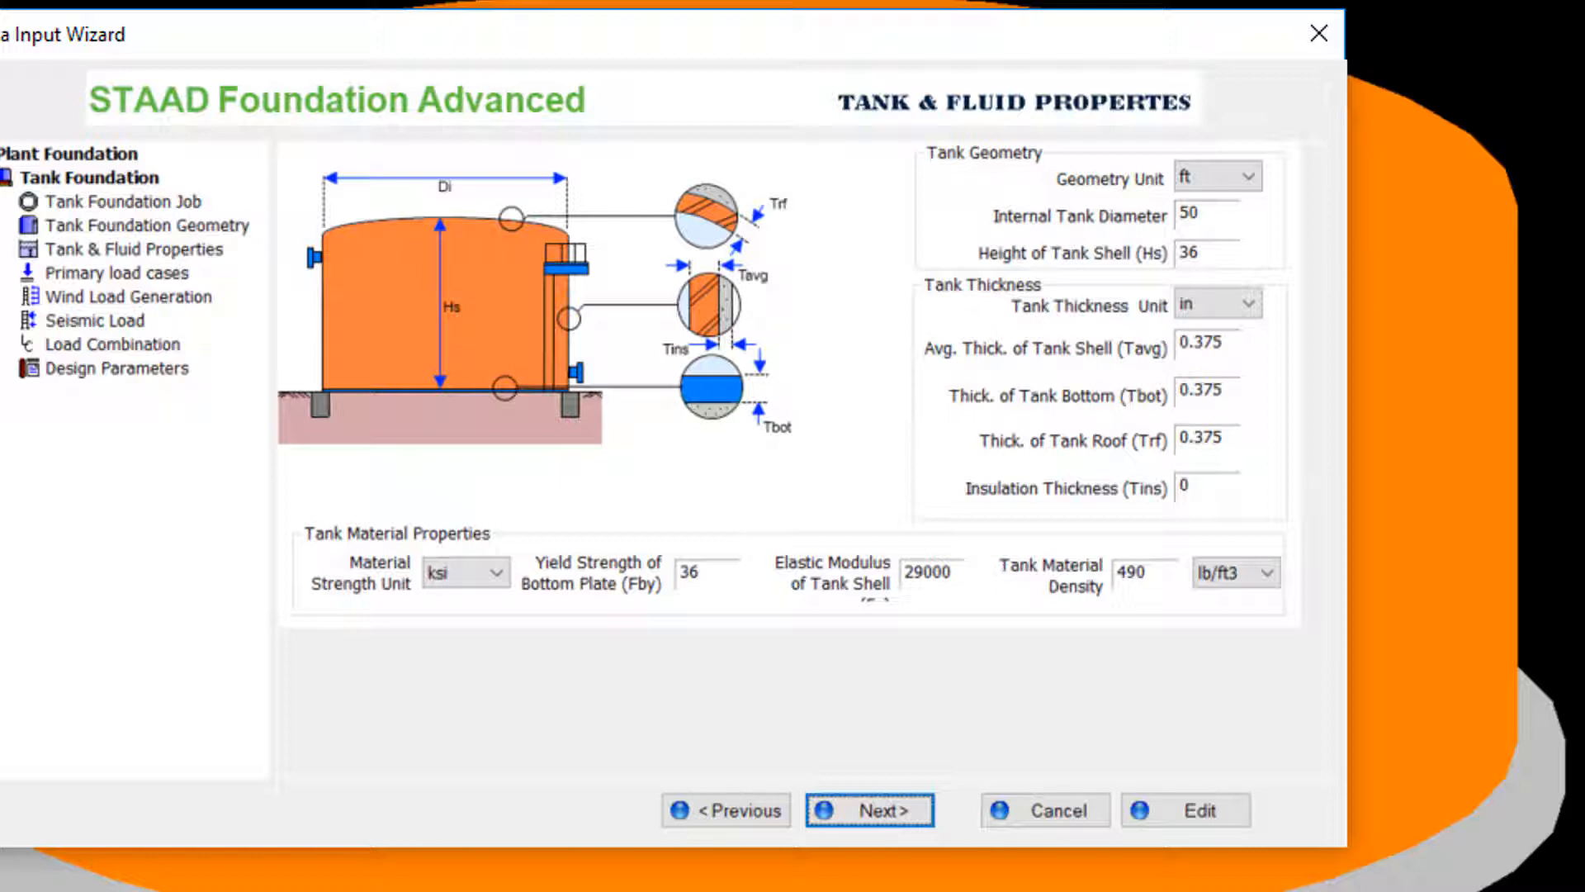
click(888, 806)
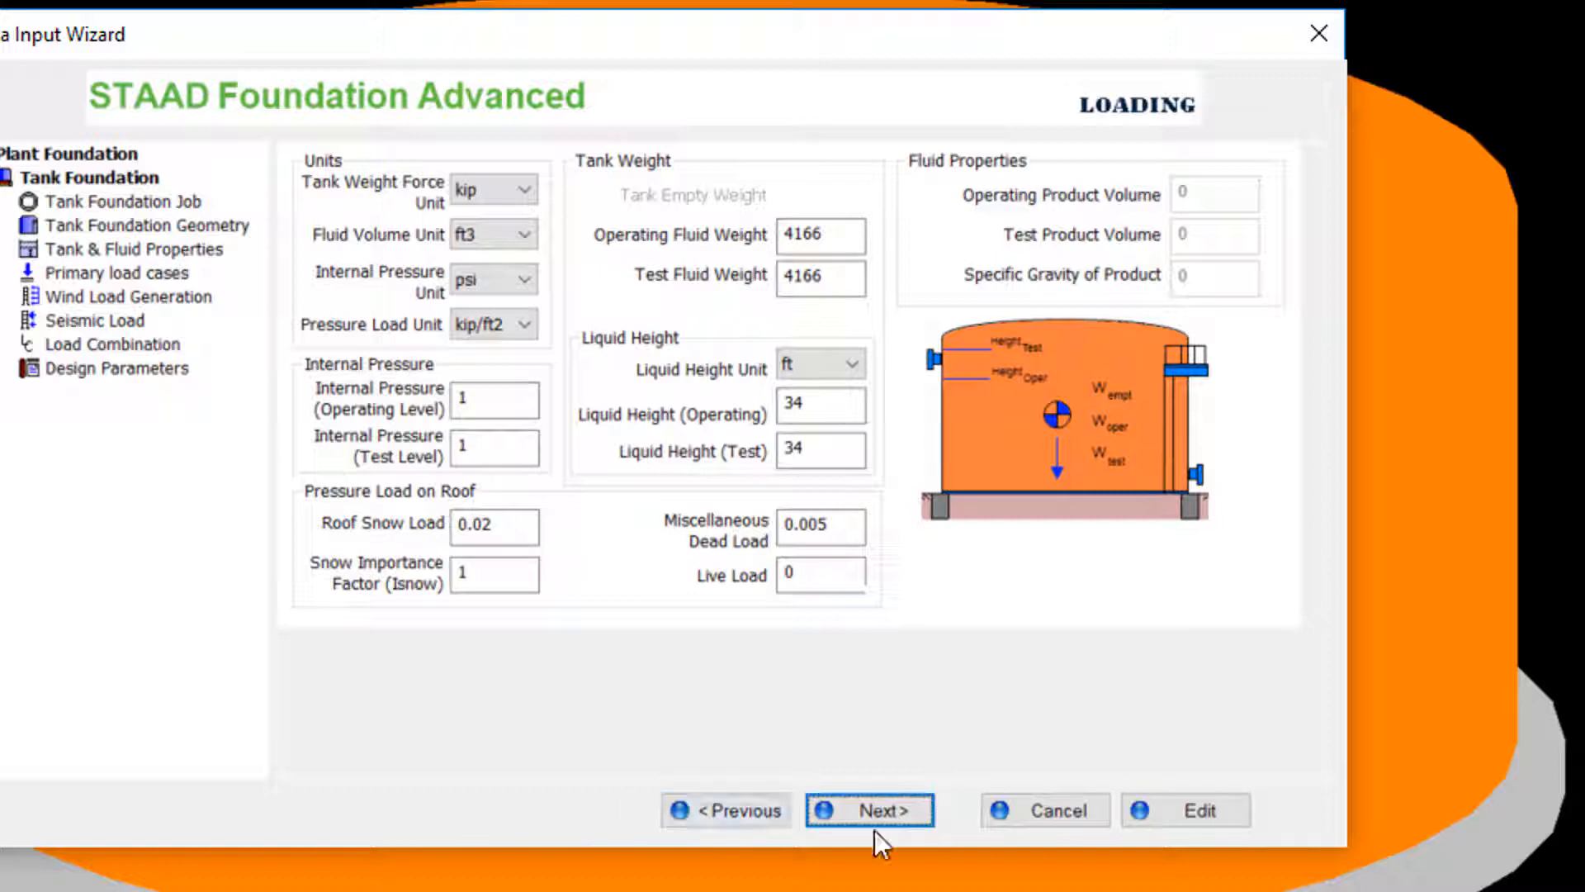
click(877, 822)
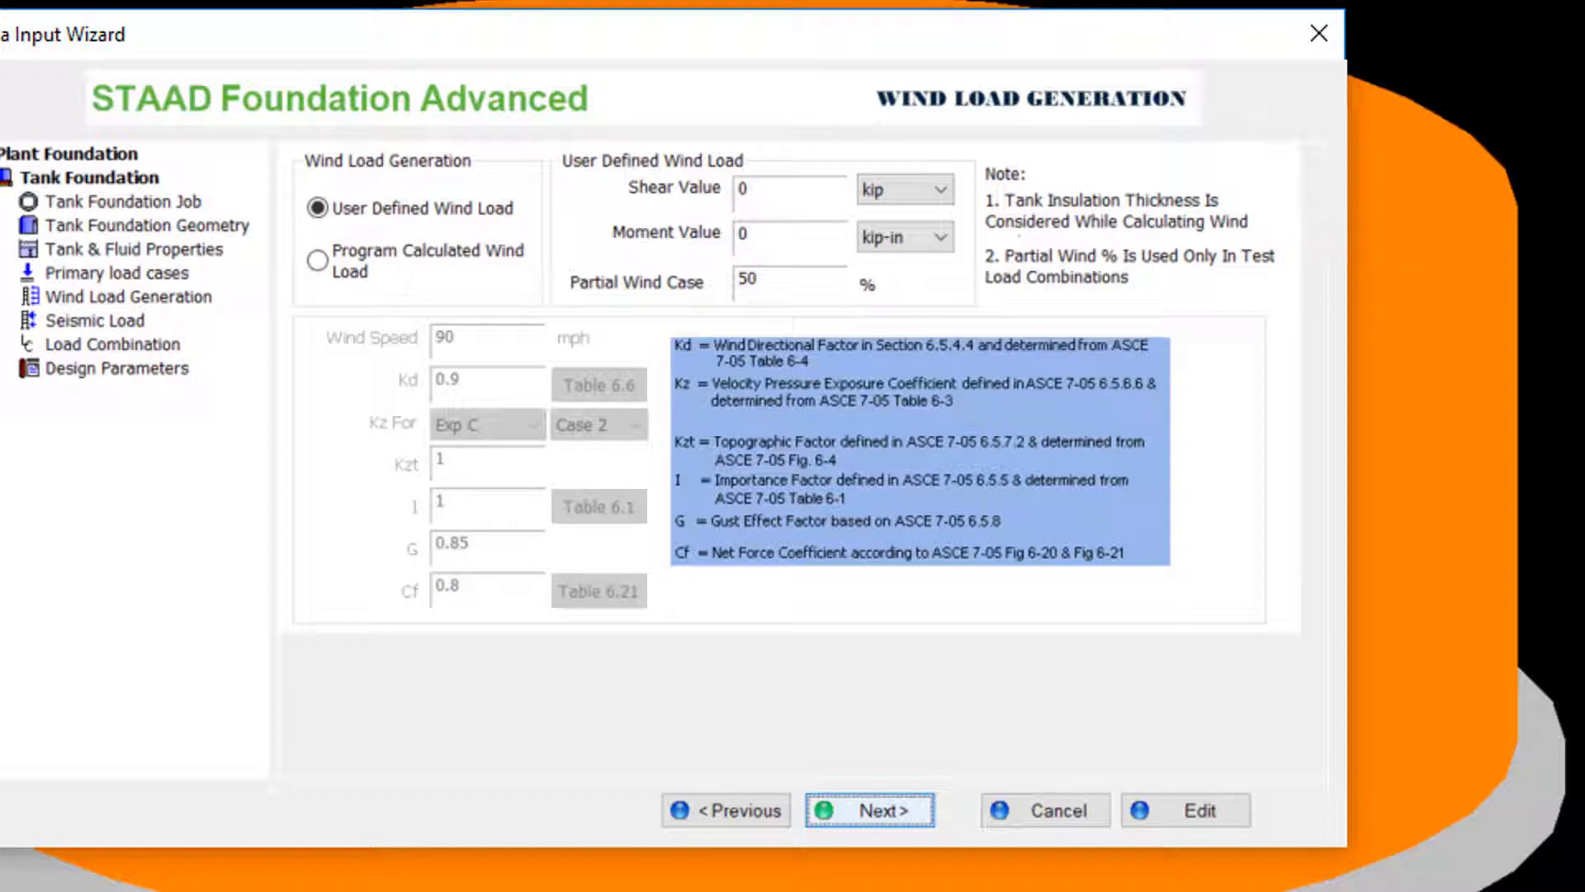
click(905, 811)
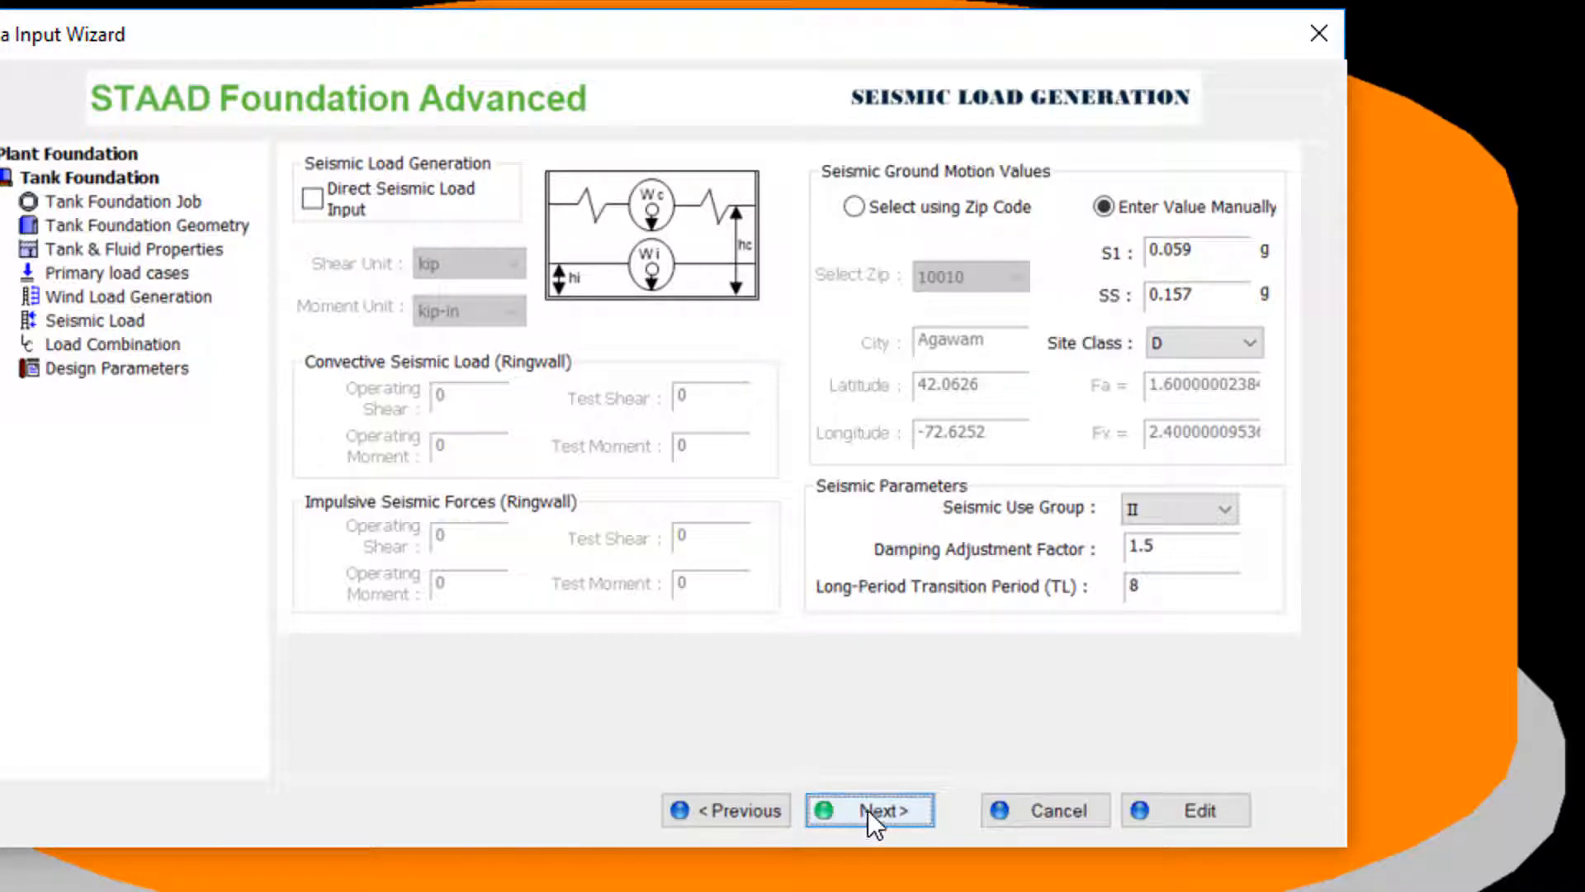
click(869, 810)
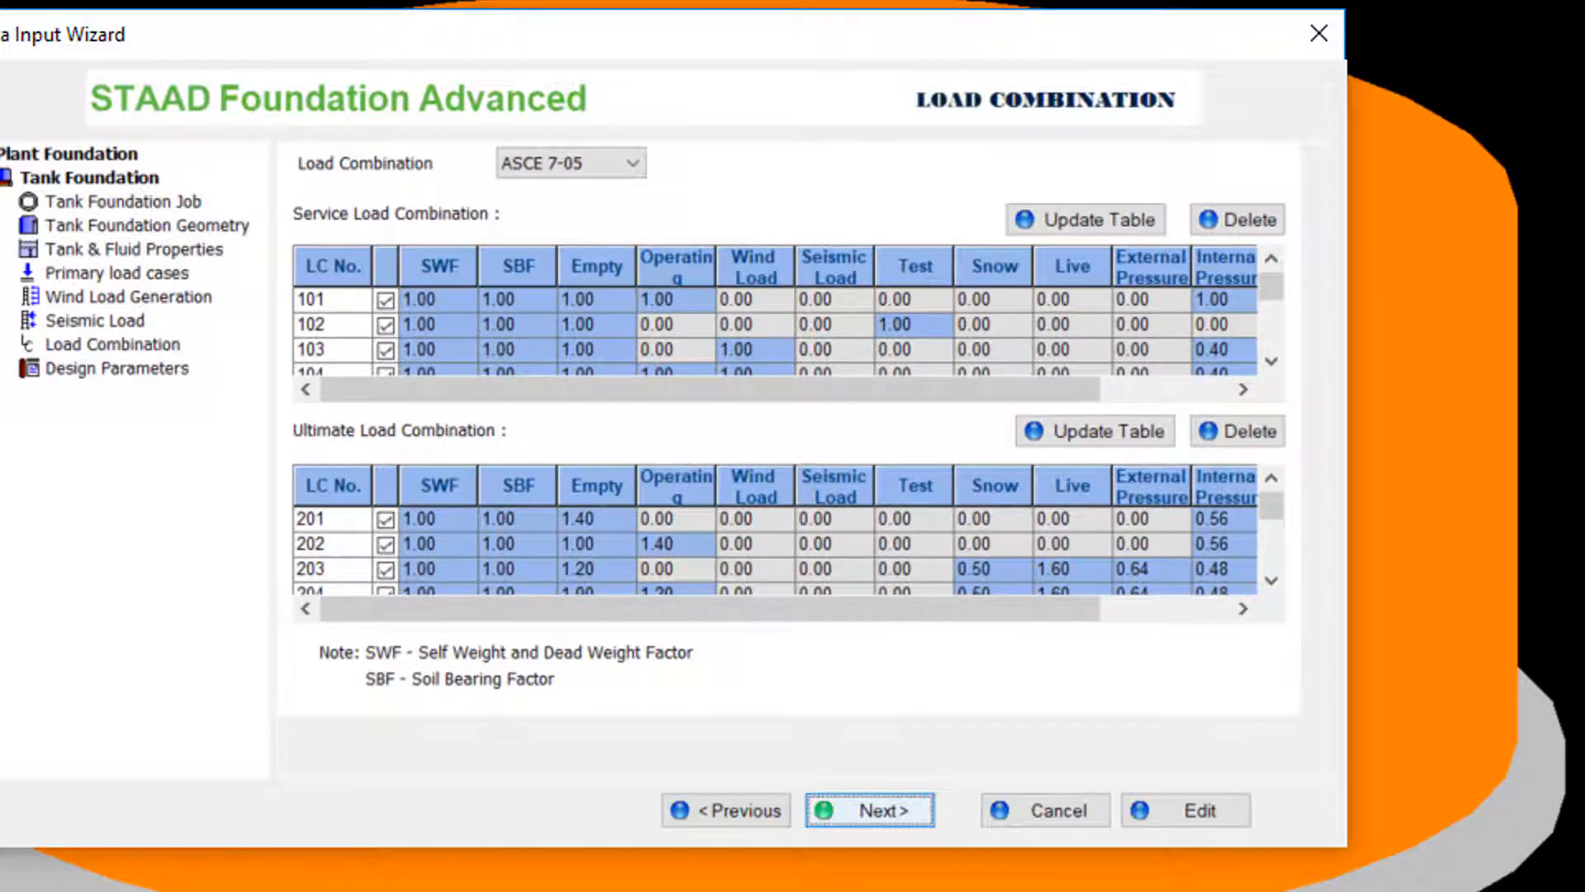
key(Return)
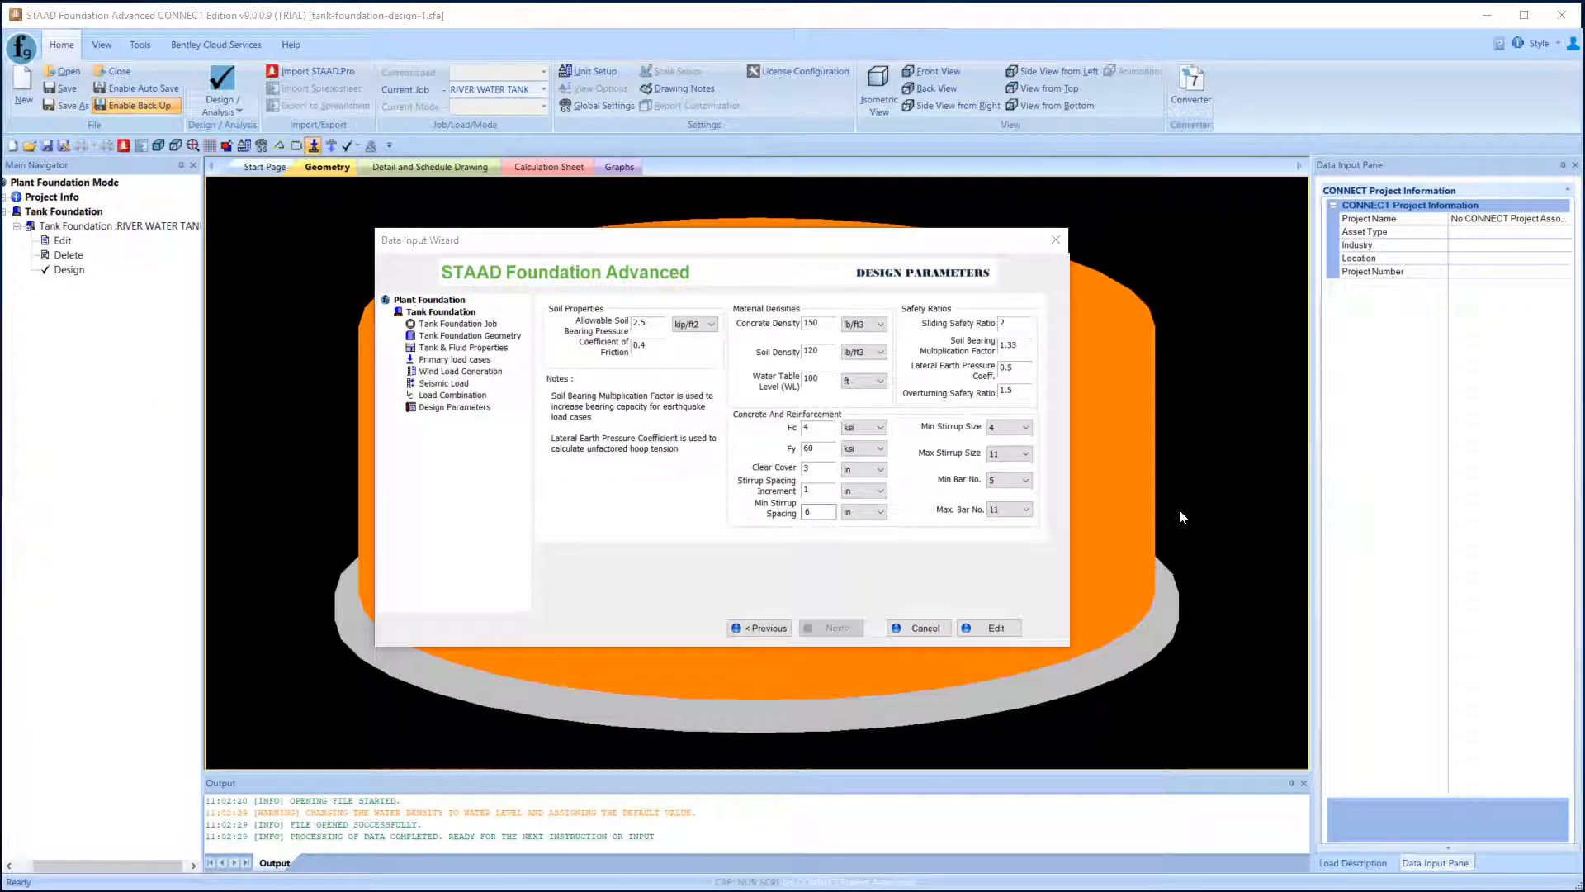
click(1056, 240)
Design the RIVER WATER TANK foundation and look through its calculation sheet
click(46, 270)
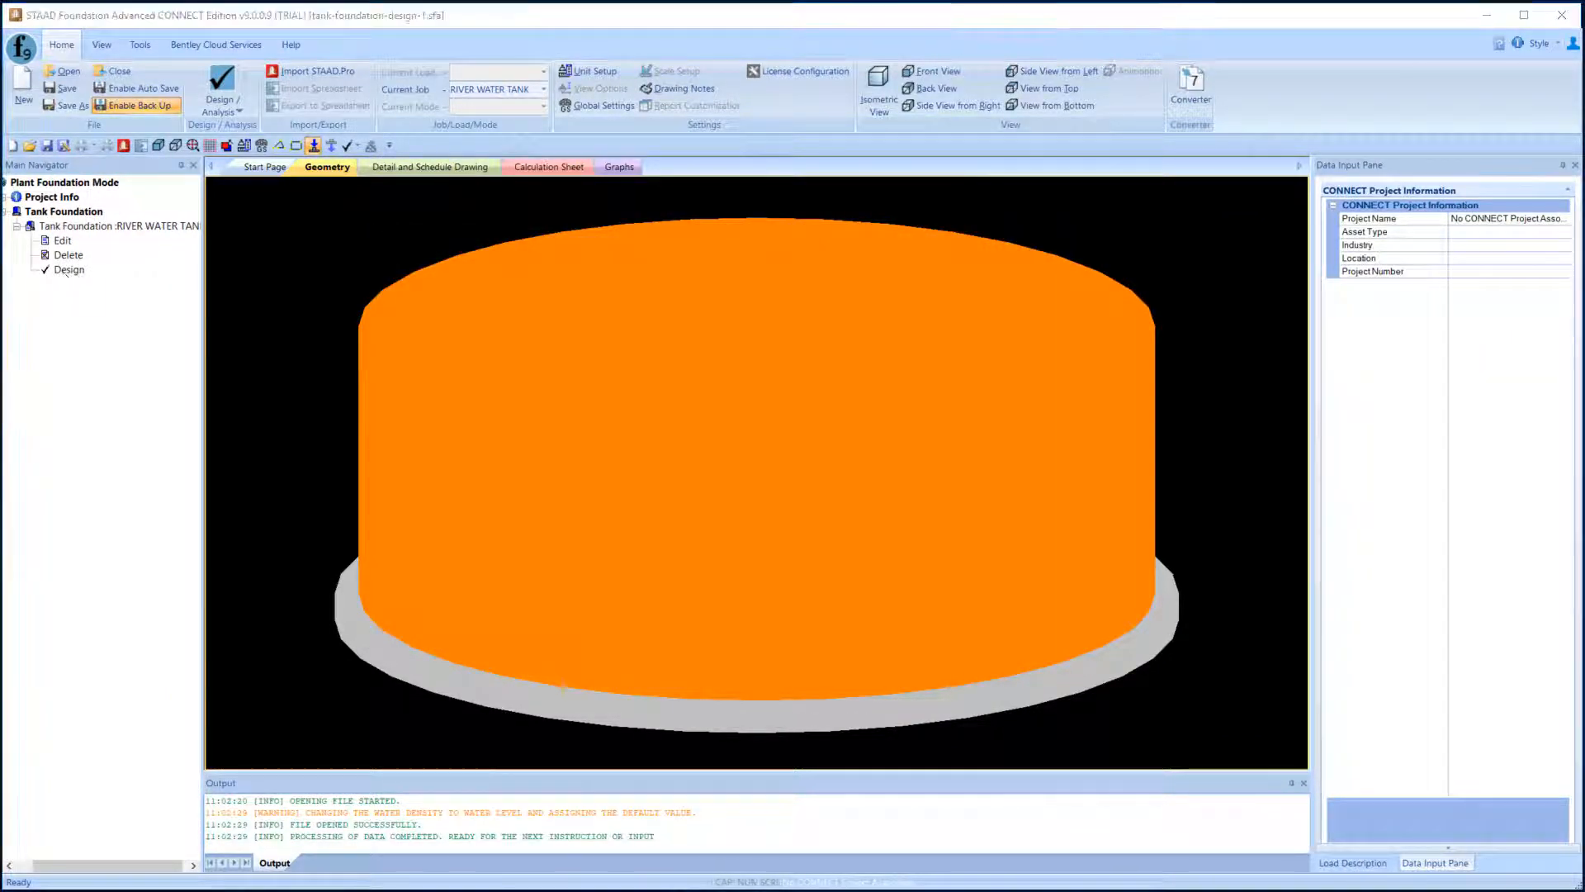
click(800, 492)
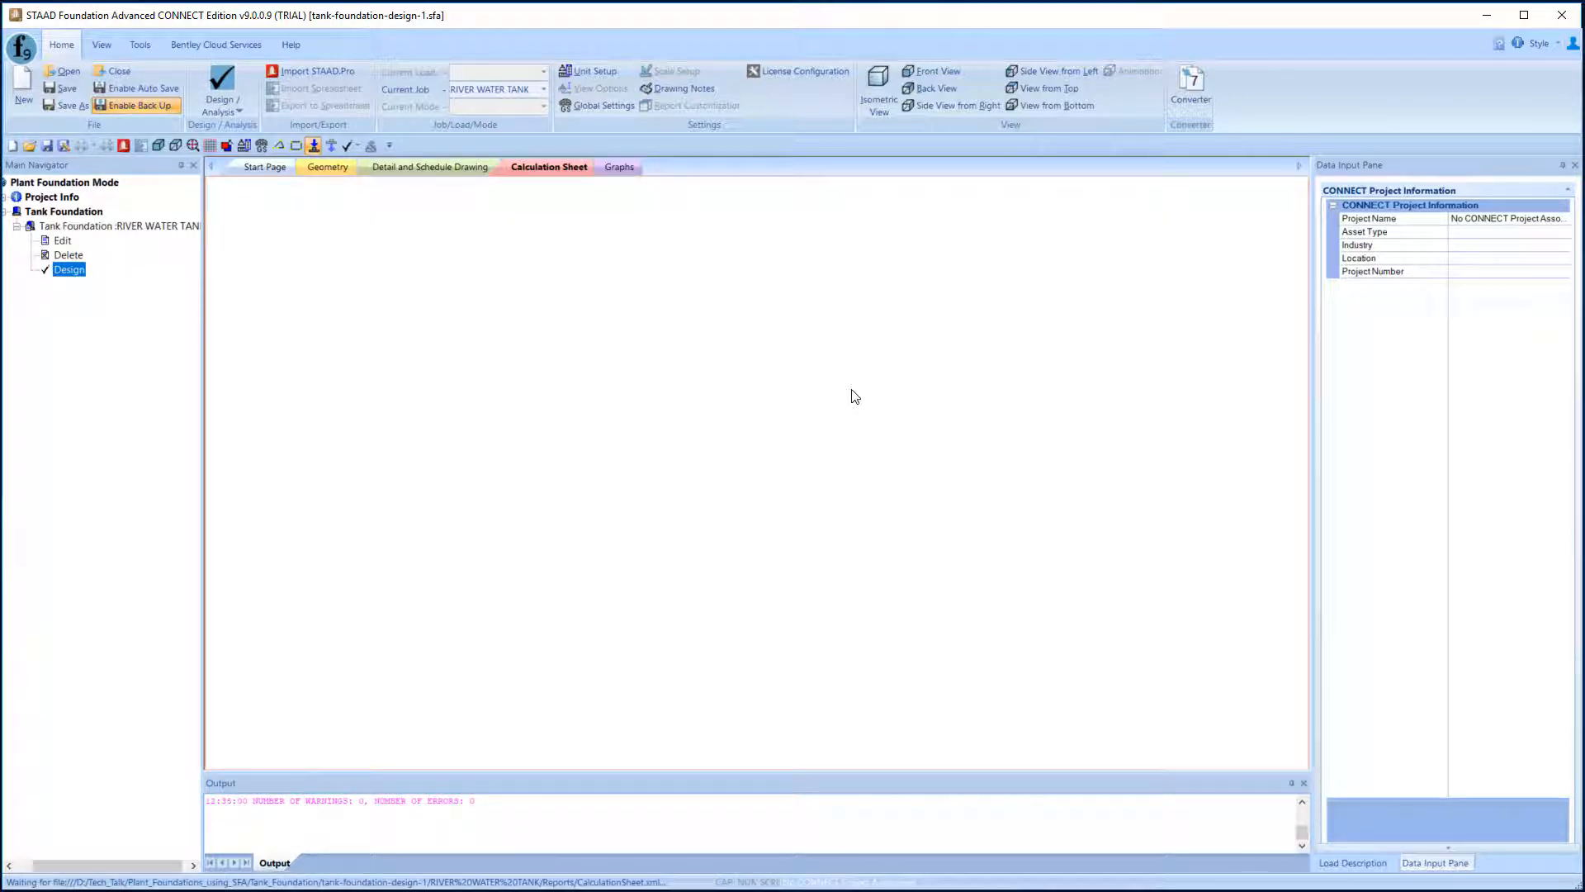
drag(1303, 220, 1295, 657)
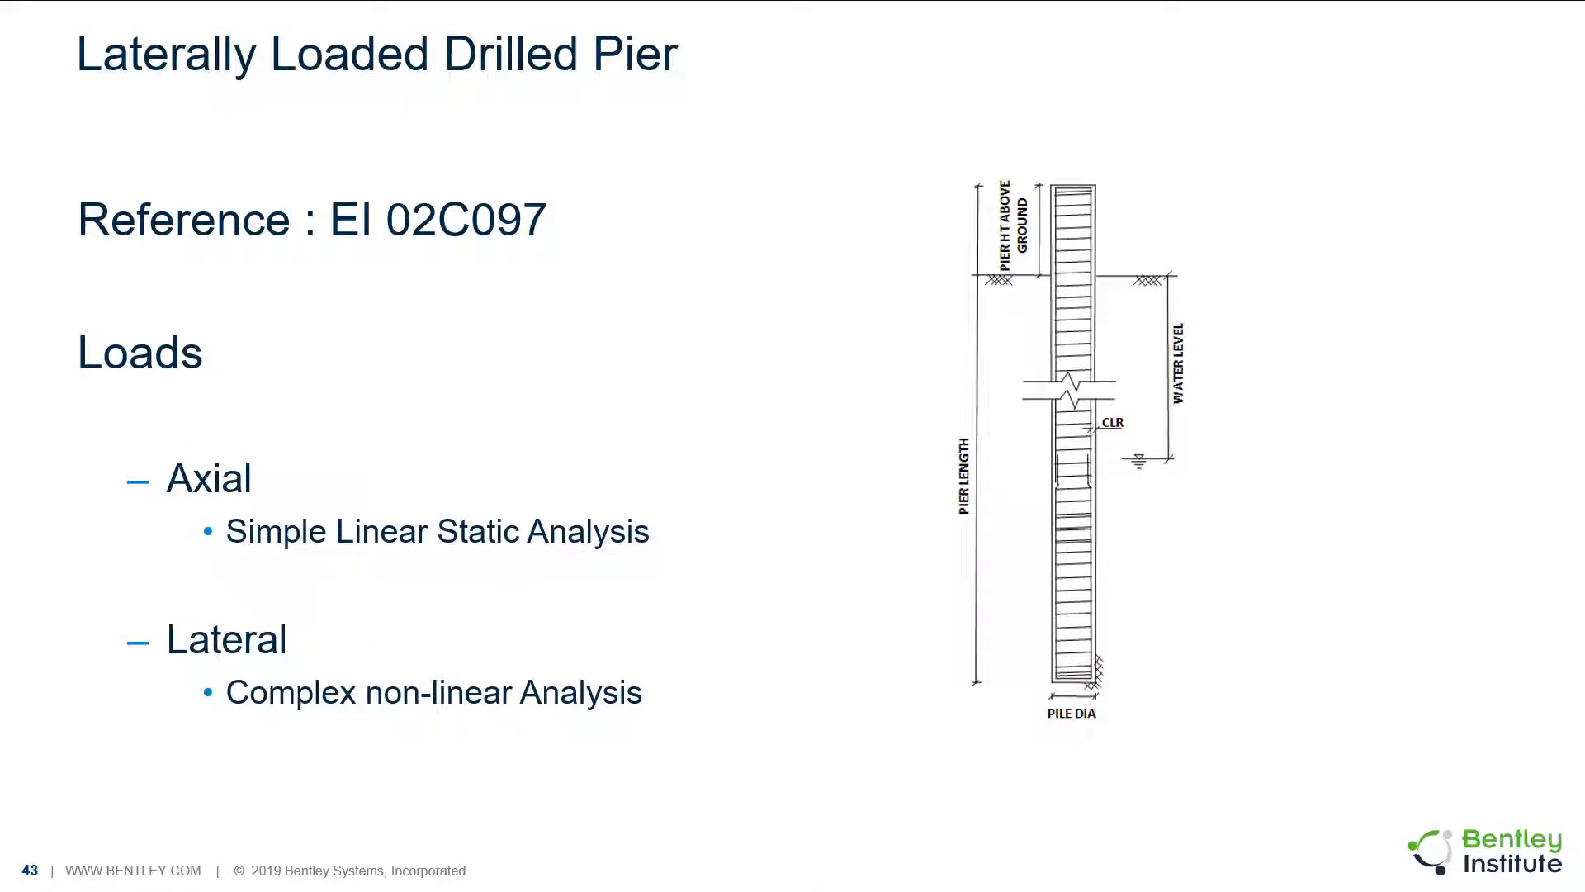
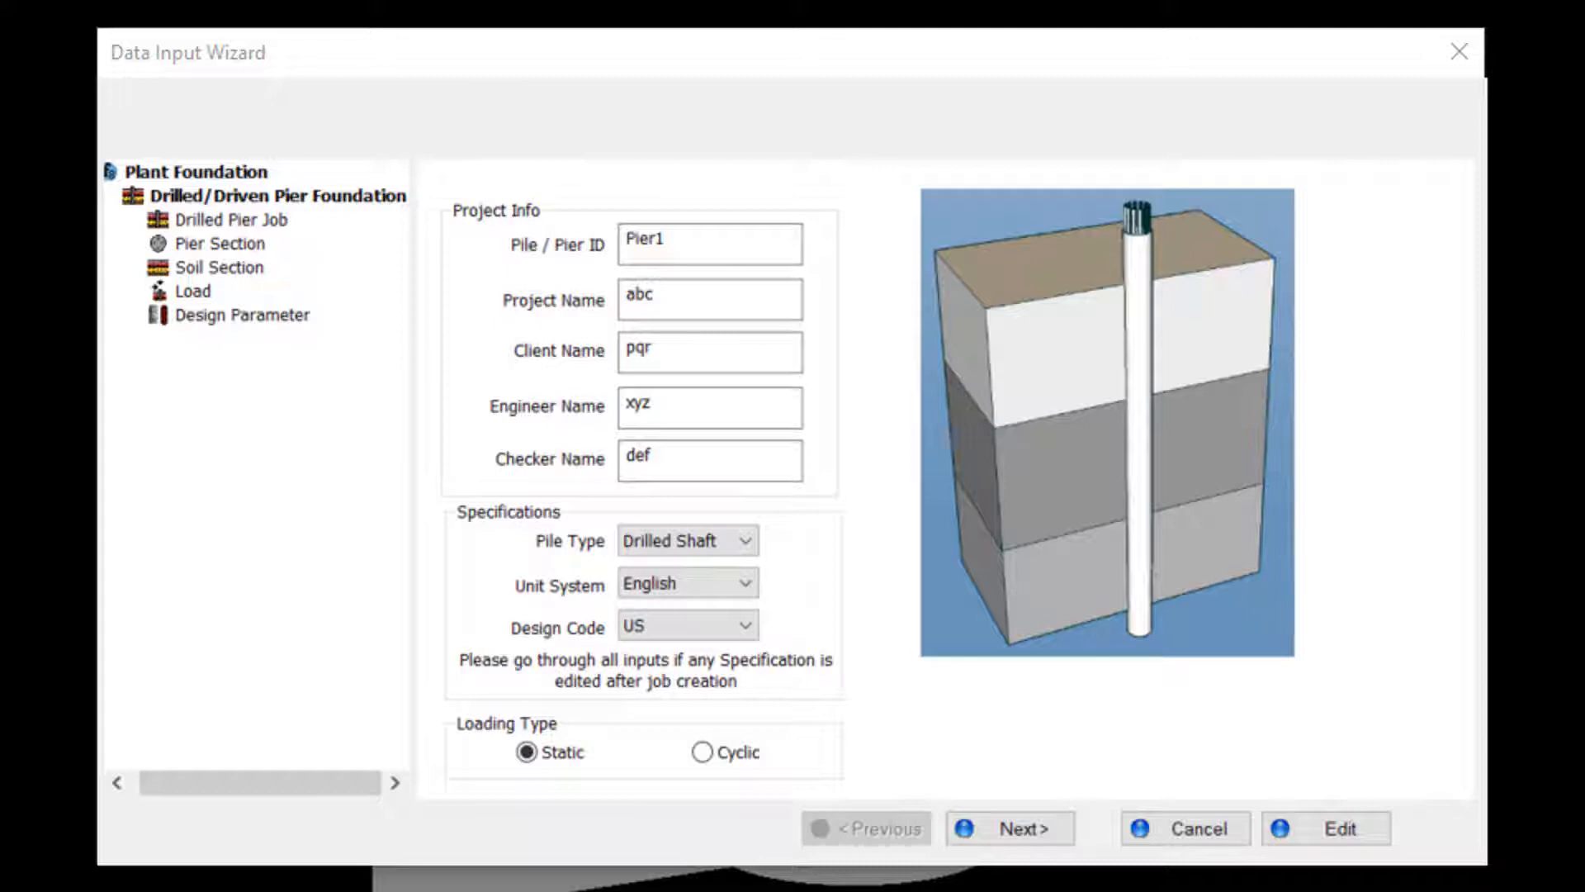
Try the User Defined Section for the drilled pier, and set its section type to Drilled Shaft- Circular Section w/ Casing
click(1017, 829)
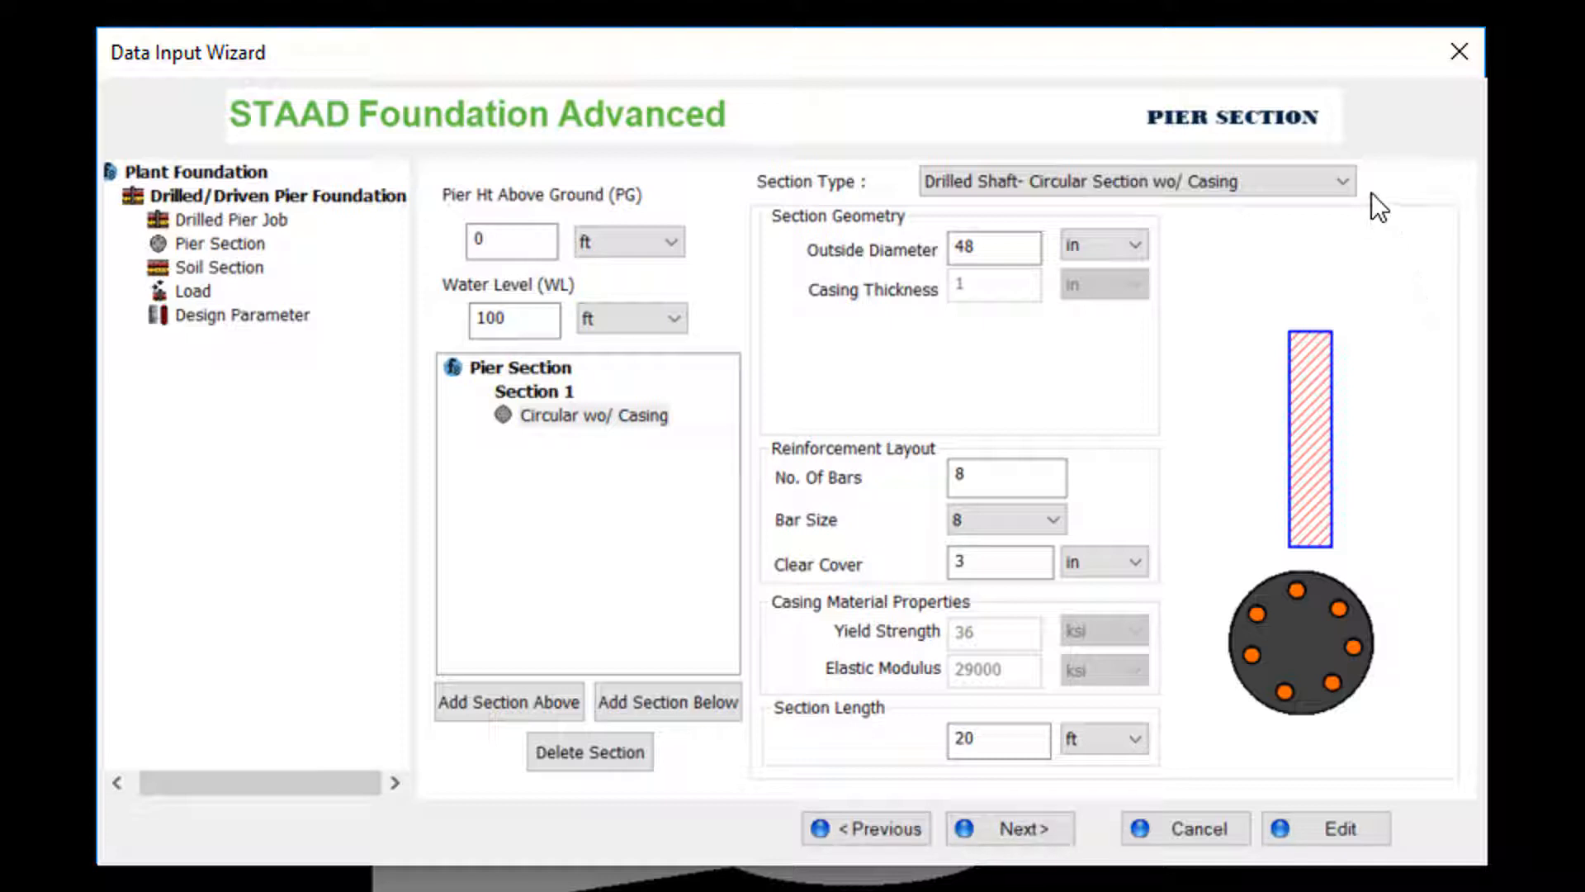
click(1343, 180)
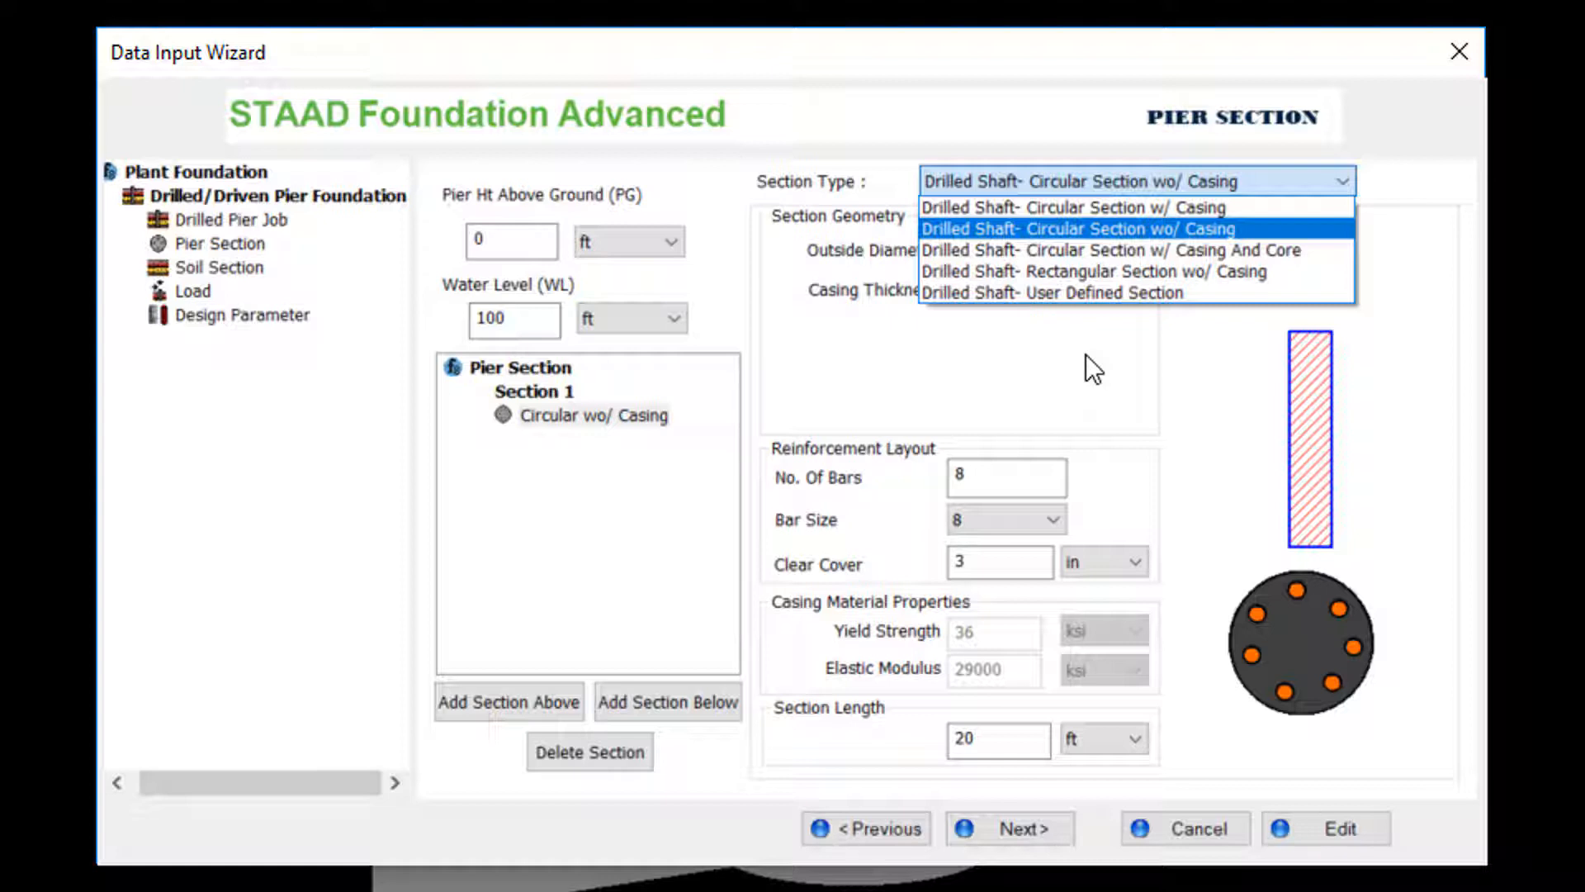
click(1183, 295)
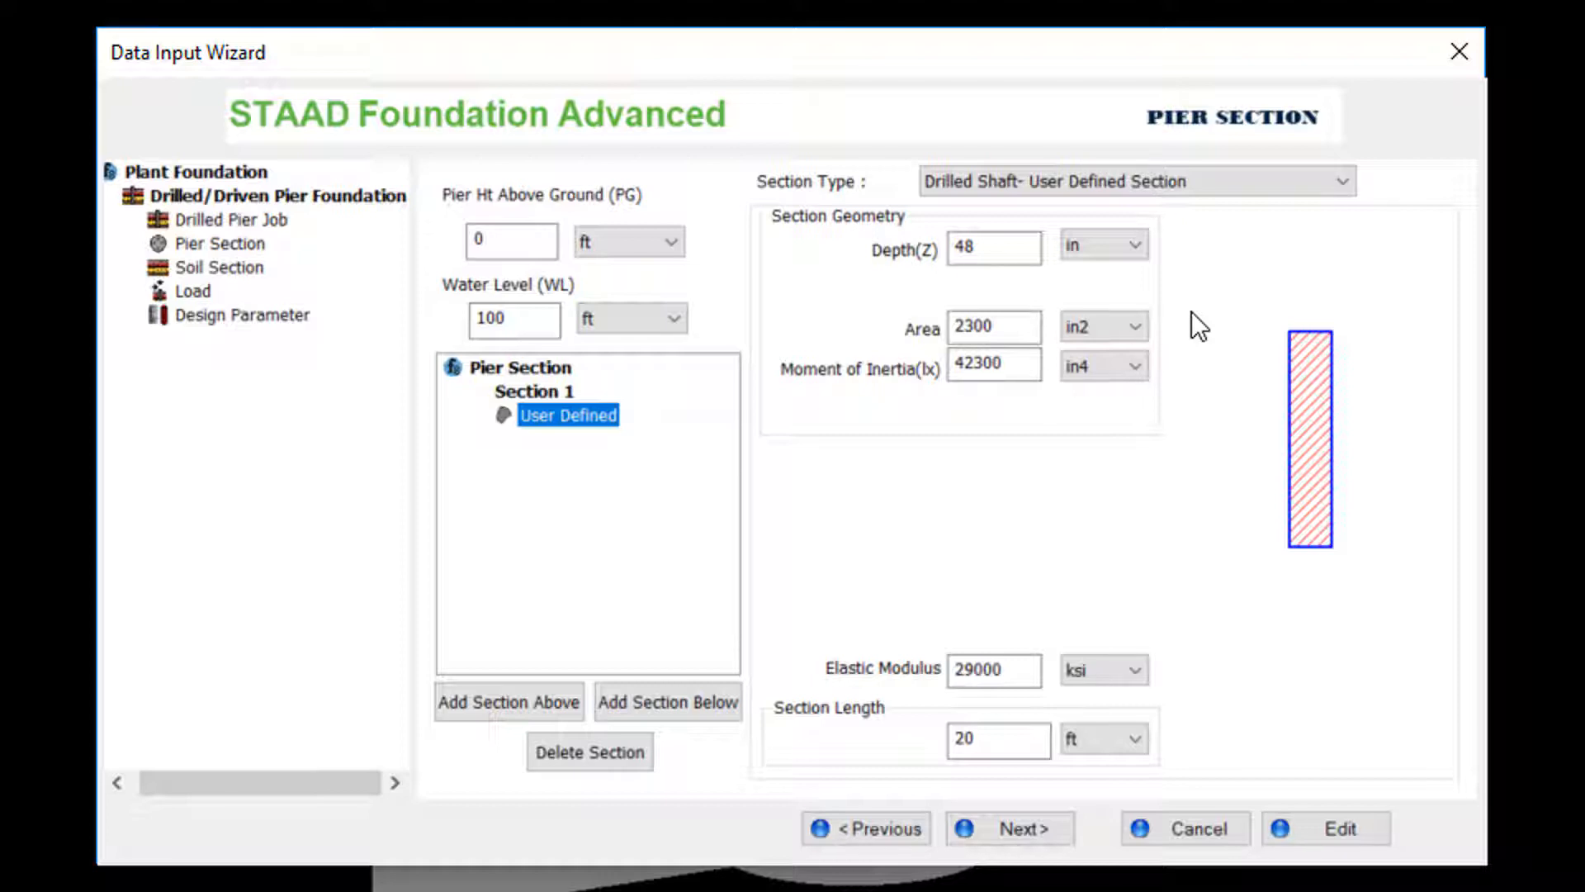
click(1251, 181)
click(1147, 211)
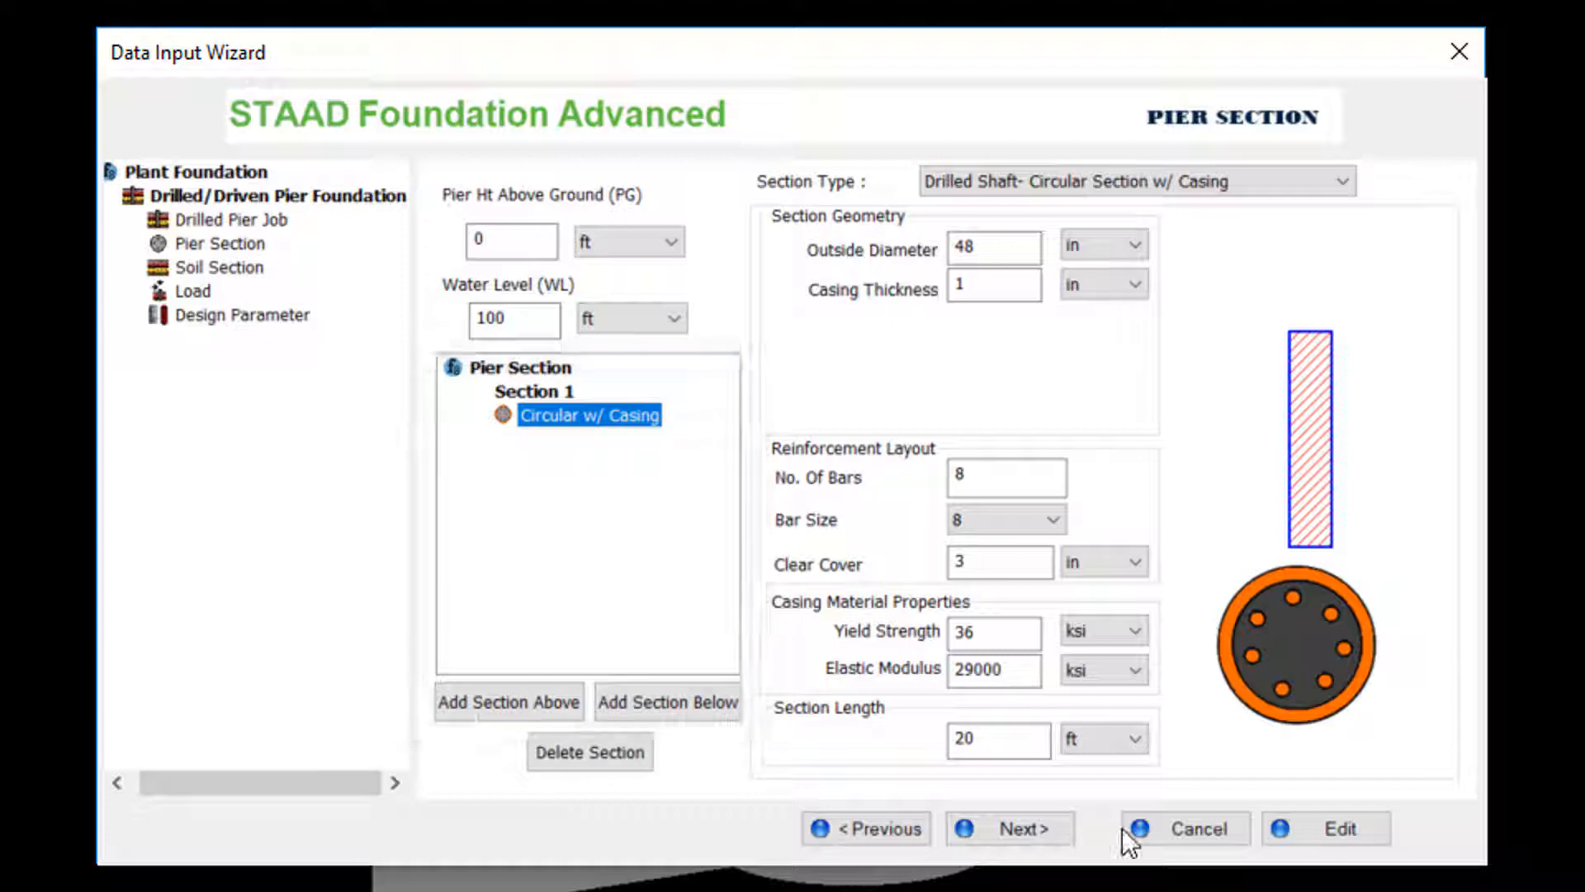
Review the pier's soil layer properties, the available soil layer types and the load inputs, and continue to the design parameters
click(1034, 825)
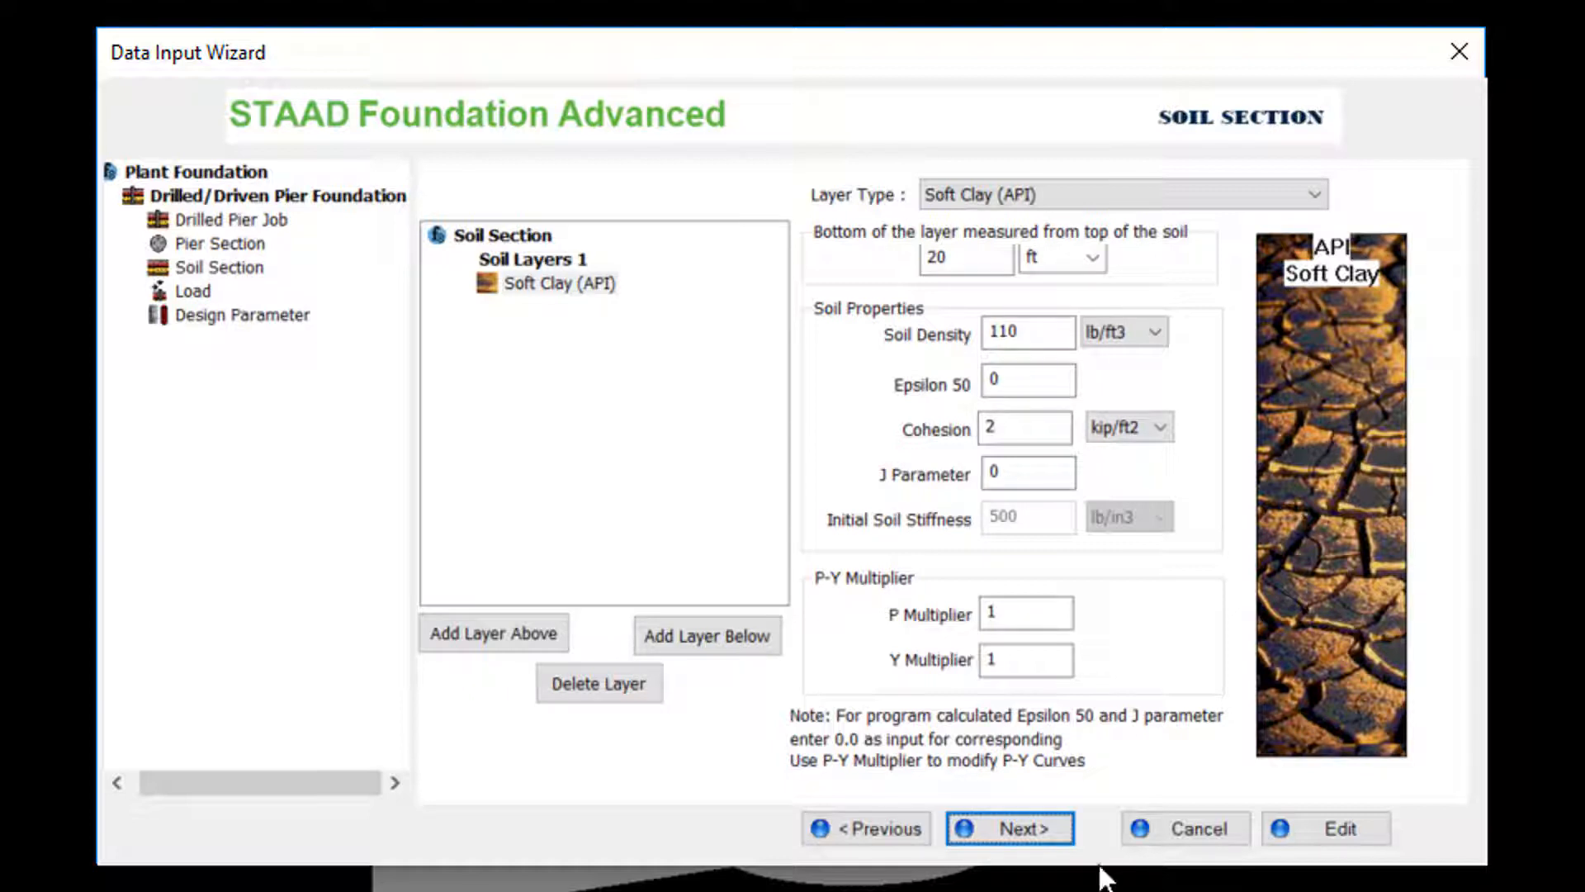
click(1301, 198)
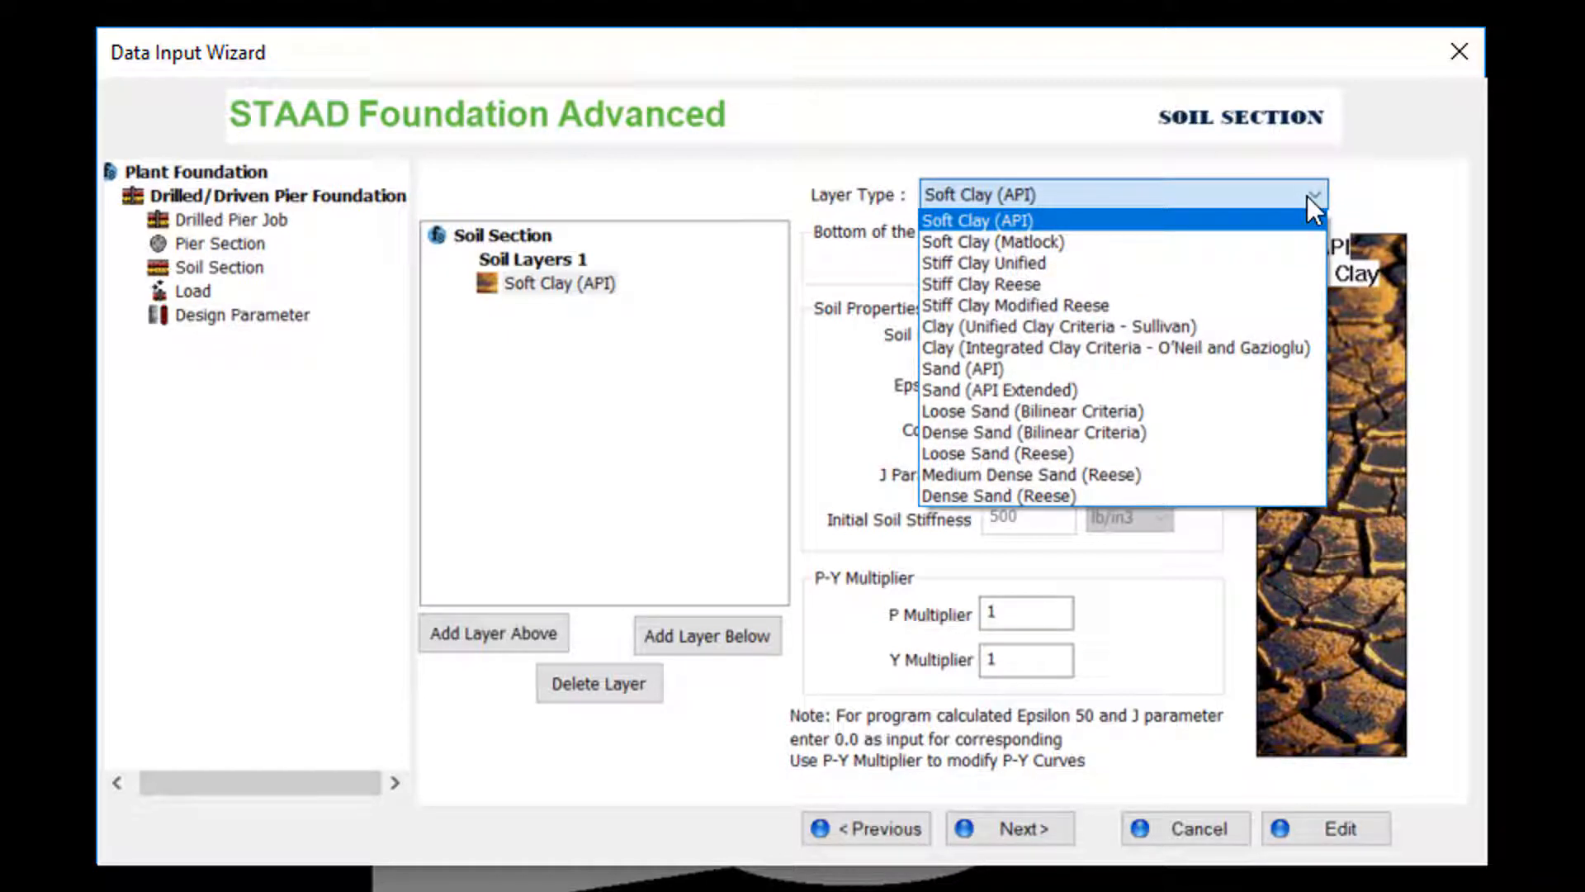
click(1424, 140)
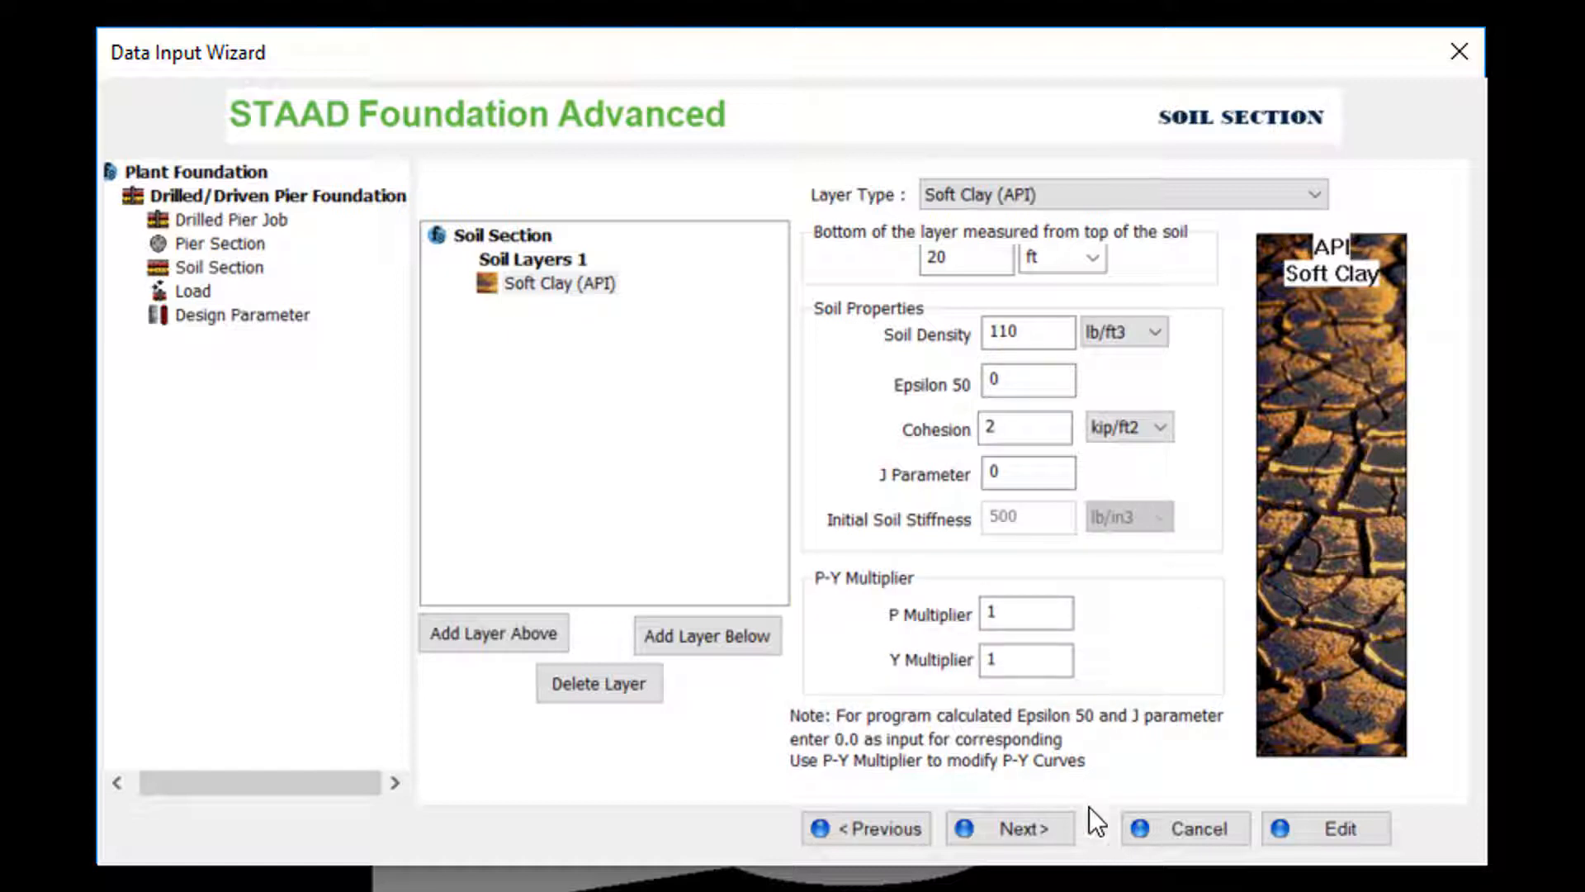
click(1024, 825)
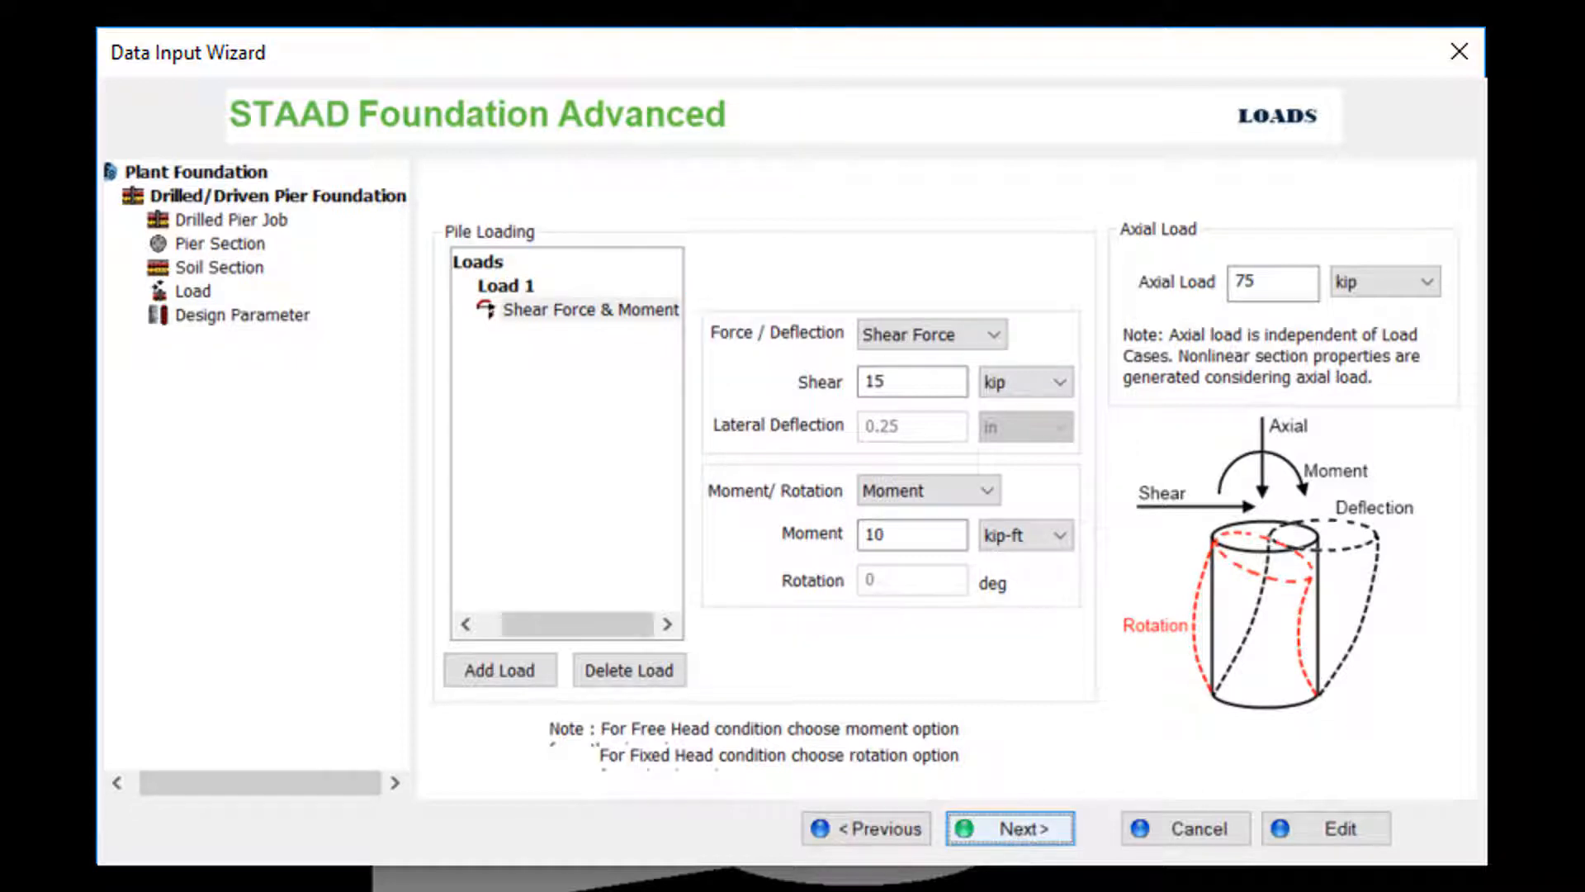
click(1022, 829)
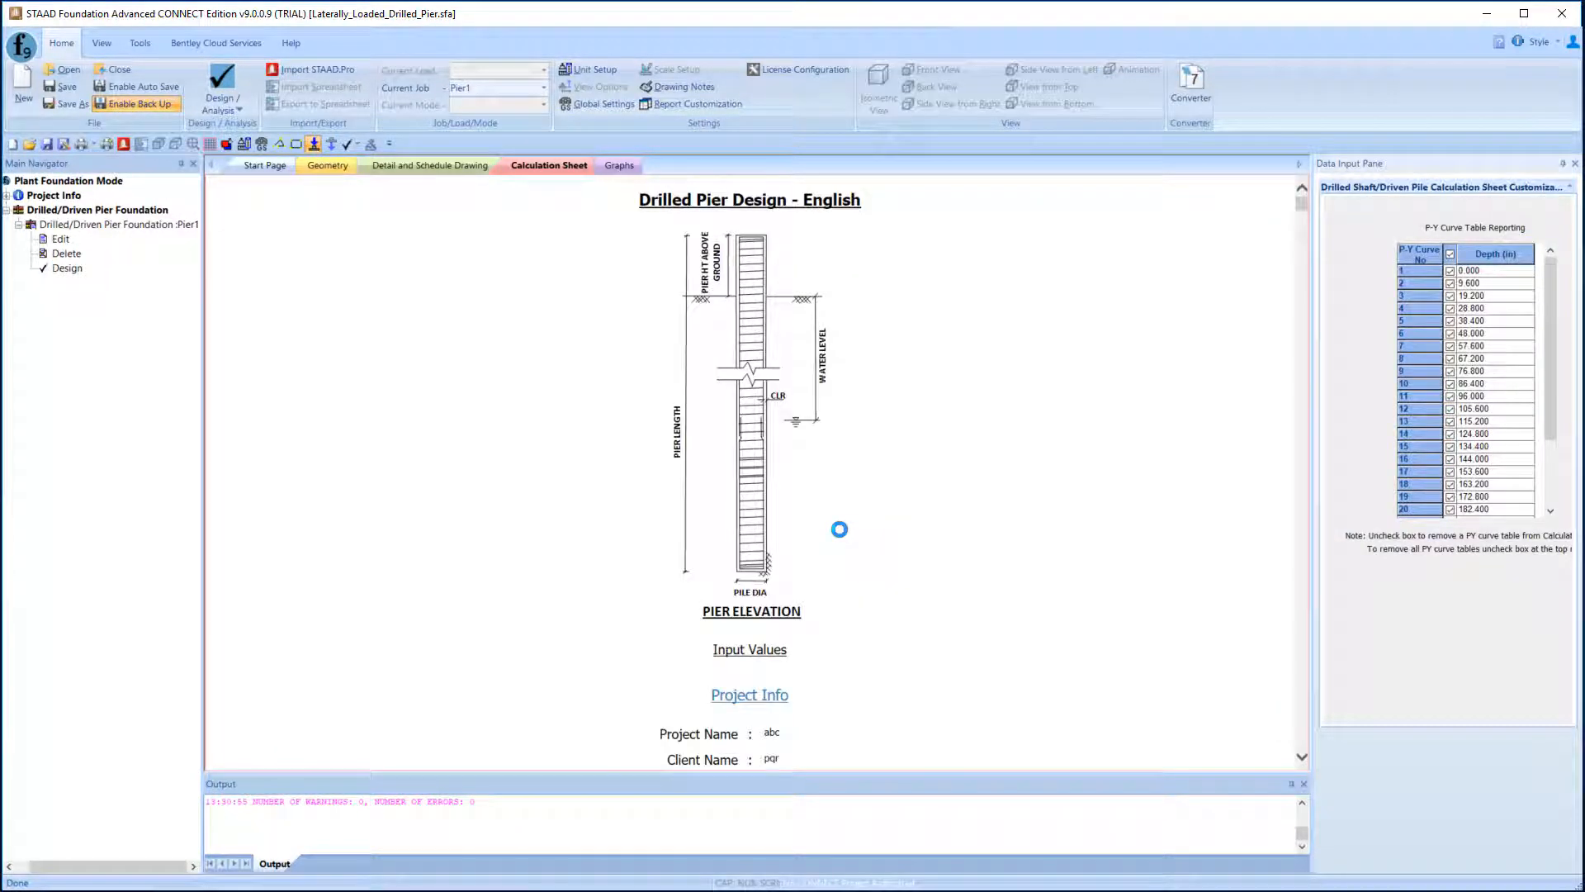
Look through the drilled pier's calculation sheet from the input values onward
drag(1303, 203, 1347, 744)
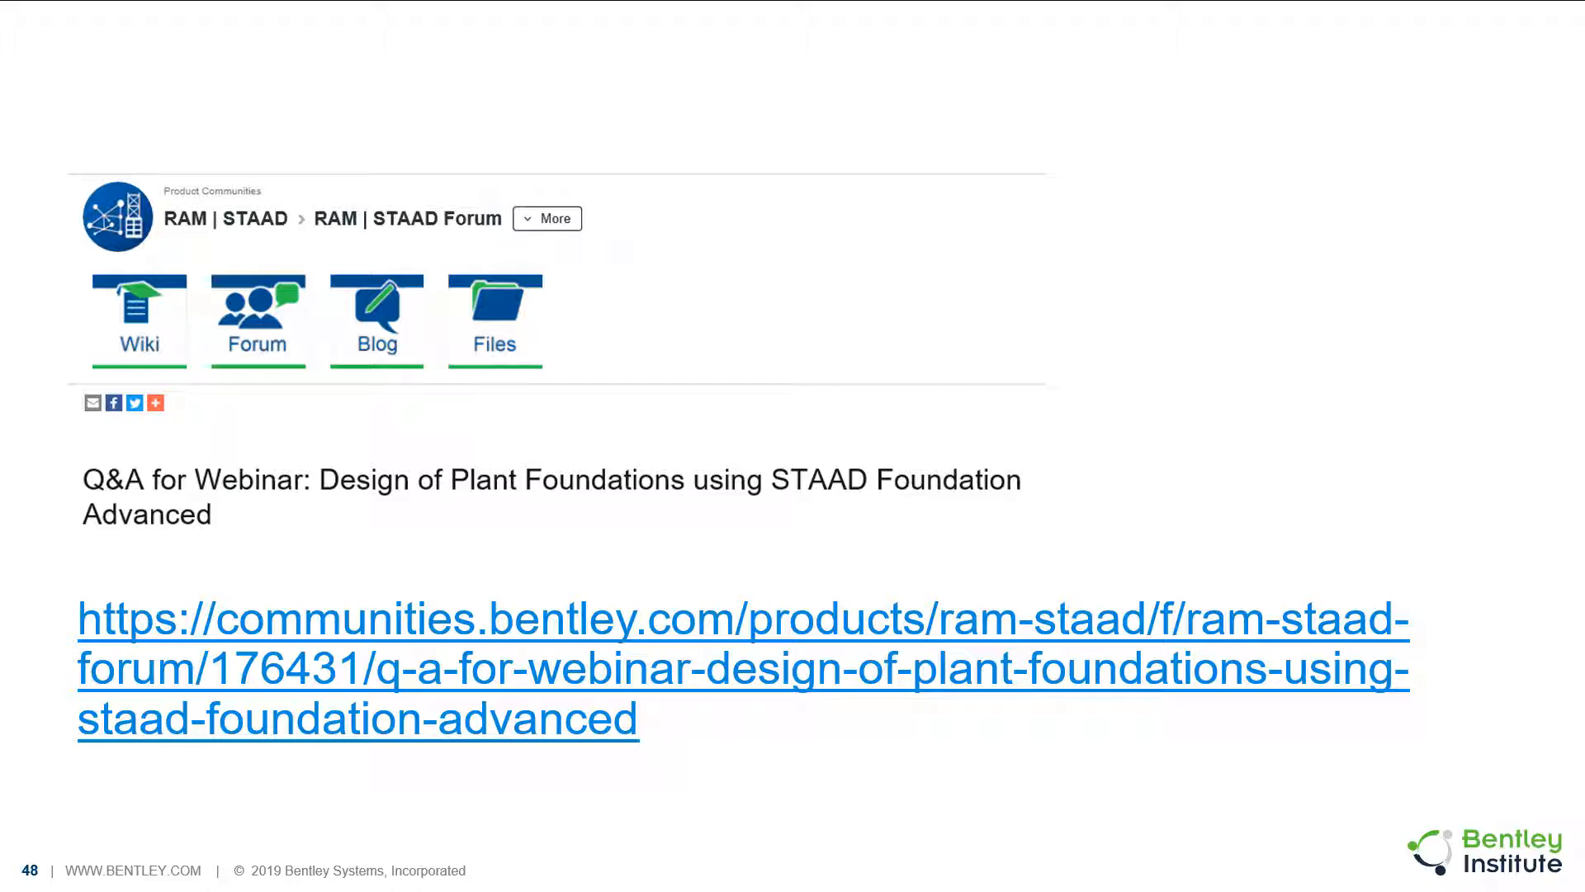
key(Right)
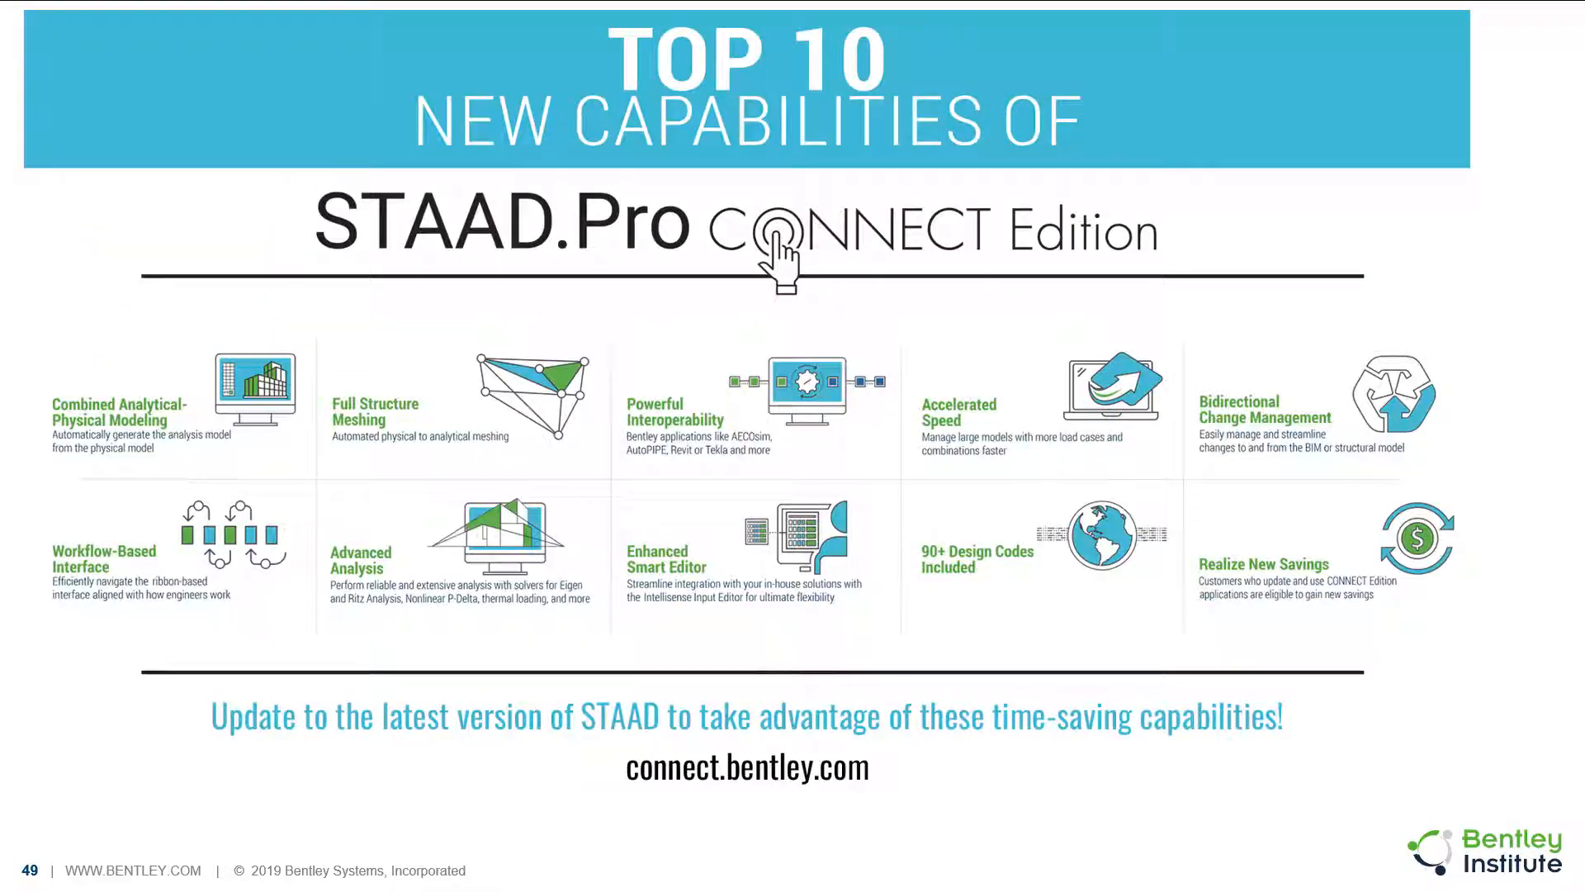